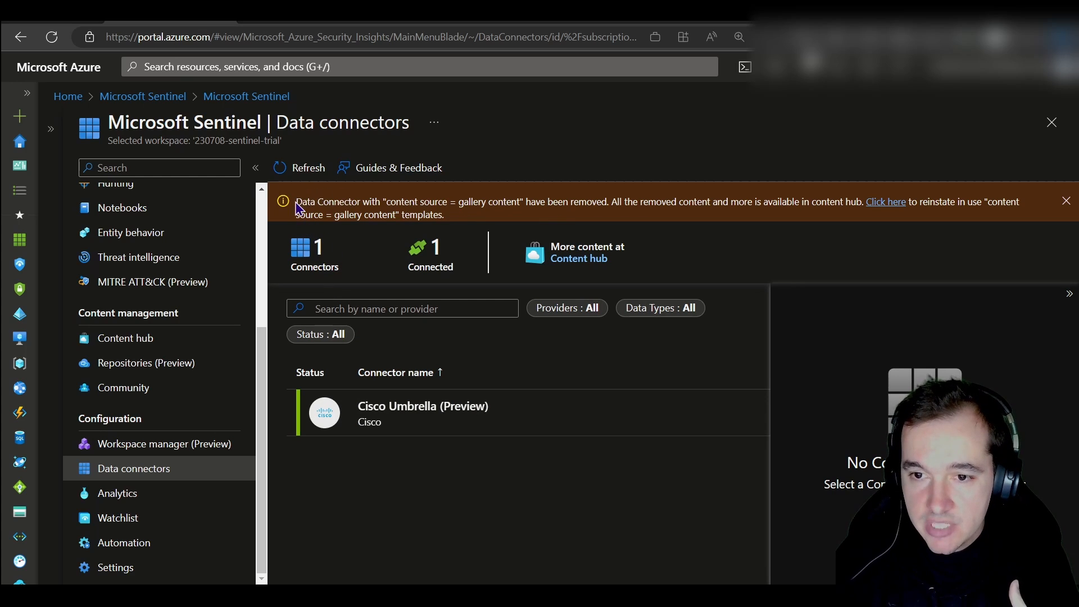
# Read the notice about removed gallery data connectors and where their content is available.
pyautogui.moveTo(299, 201); pyautogui.dragTo(541, 219)
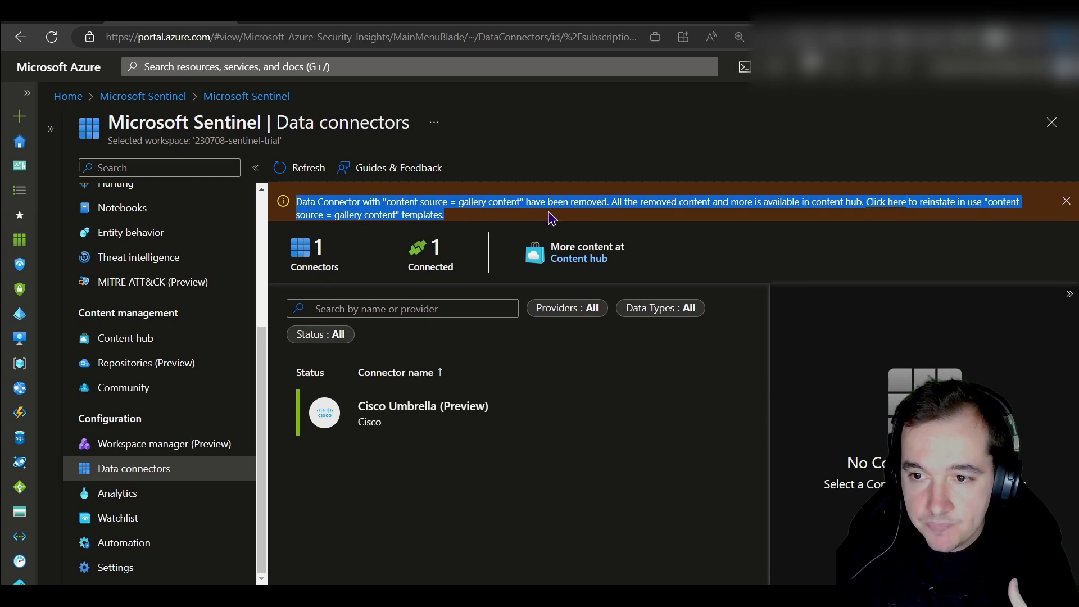
pyautogui.click(542, 218)
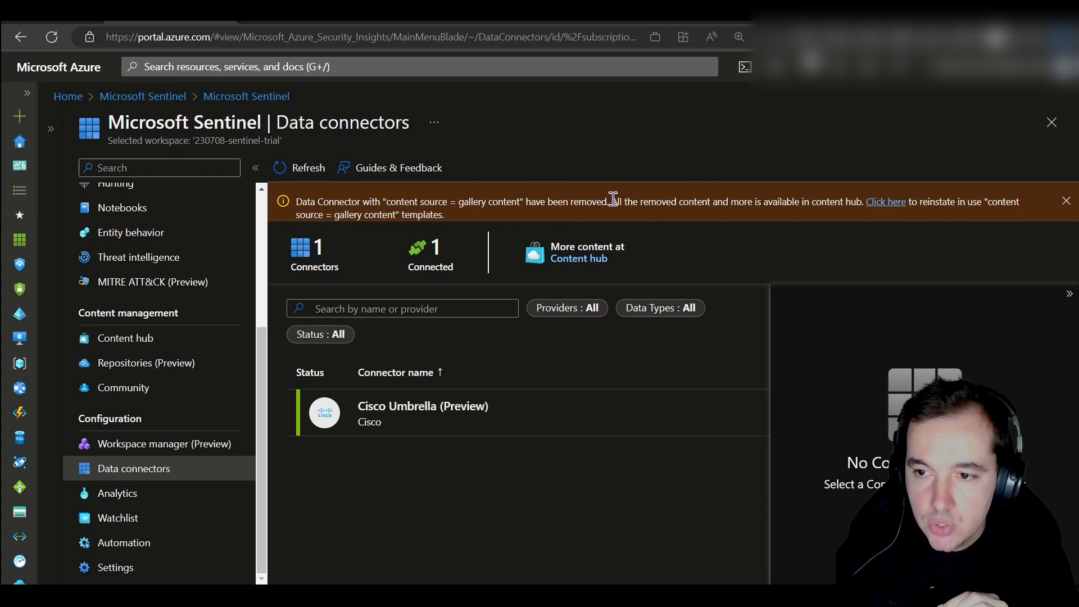
pyautogui.moveTo(611, 201); pyautogui.dragTo(891, 225)
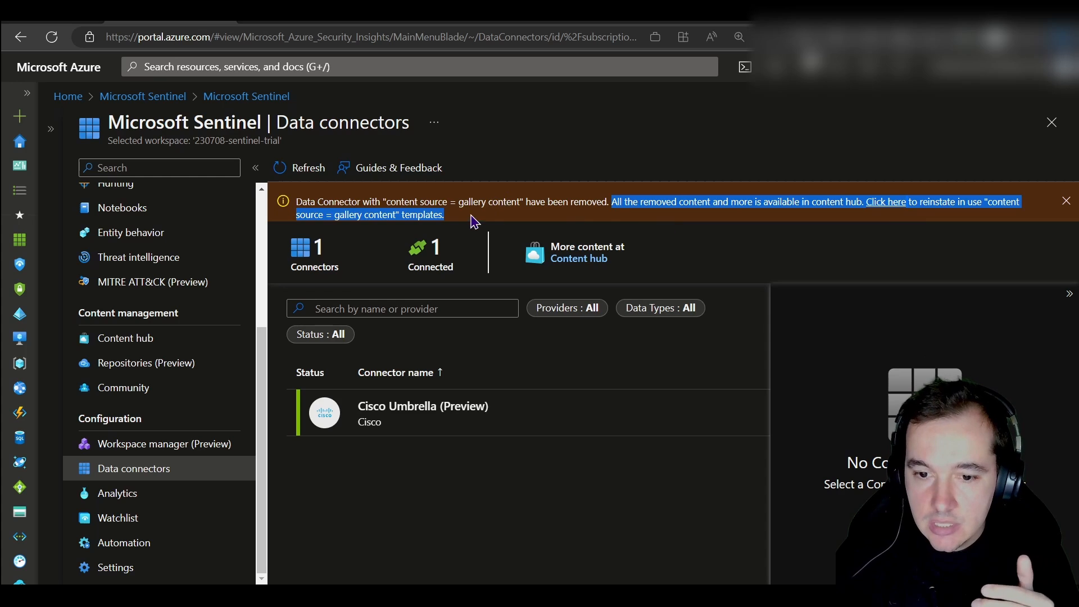
# Open the Sentinel Content hub and collapse the navigation menu and the details pane to widen the solutions list.
pyautogui.click(127, 345)
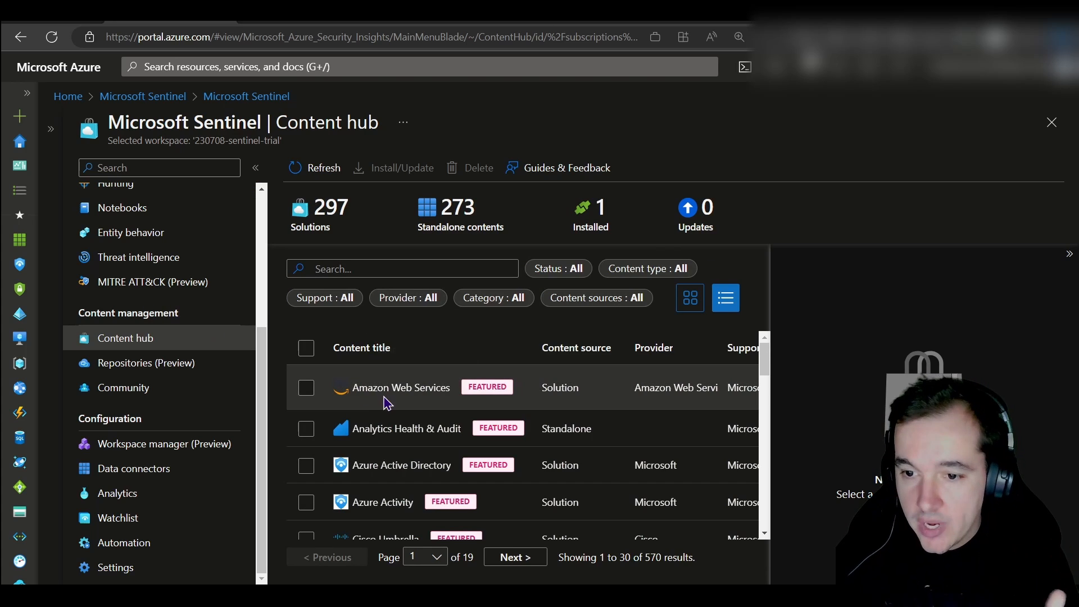
pyautogui.click(255, 167)
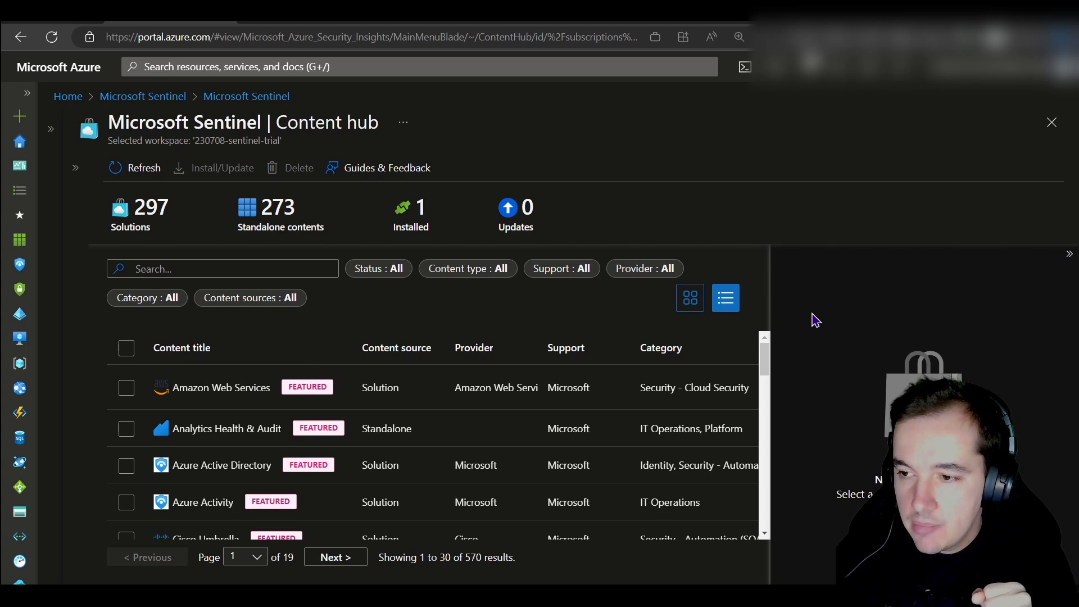
pyautogui.click(1070, 255)
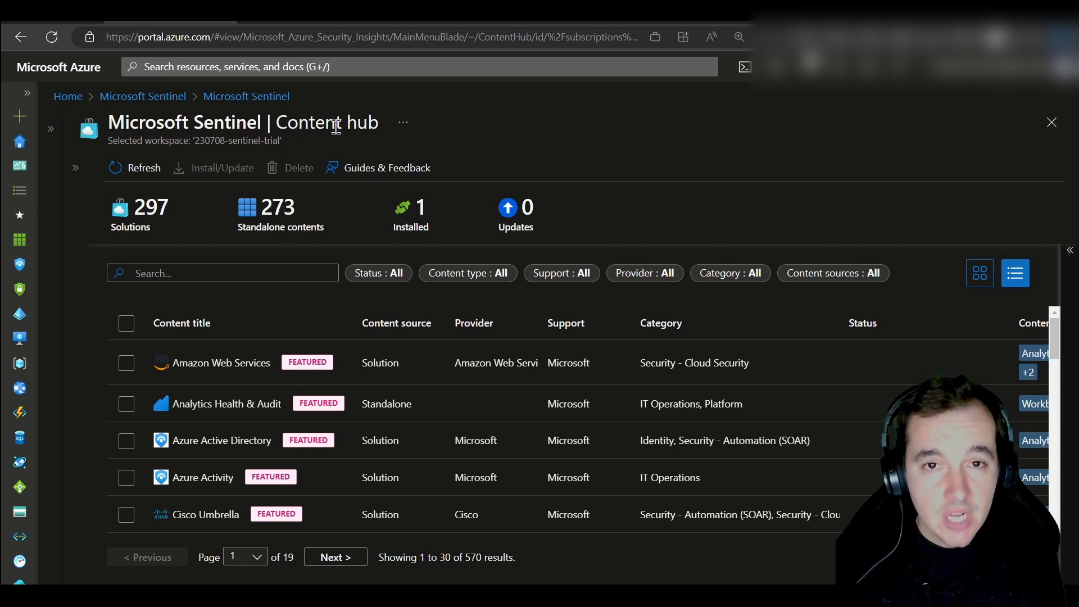
# Examine the description and content types of the Amazon Web Services solution, and clear its selection.
pyautogui.click(408, 382)
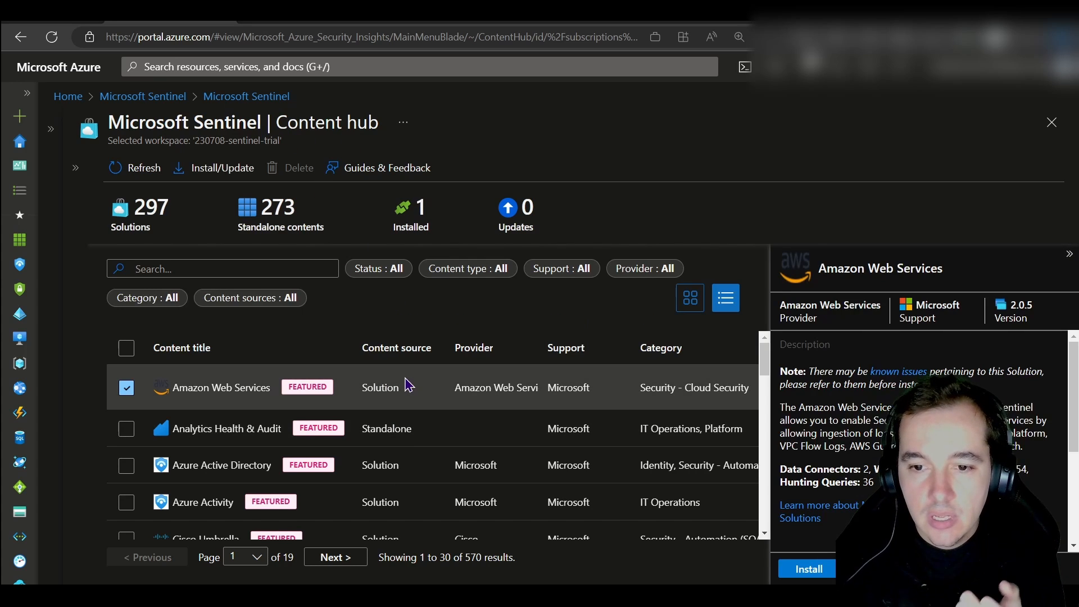
pyautogui.scroll(-1, 837, 416)
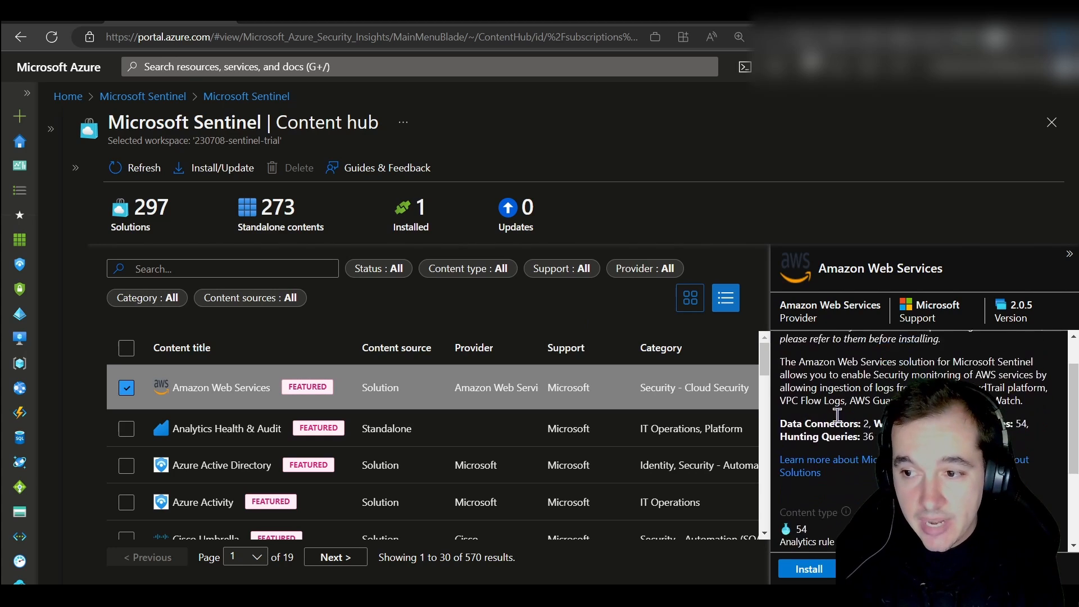
pyautogui.scroll(-1, 838, 416)
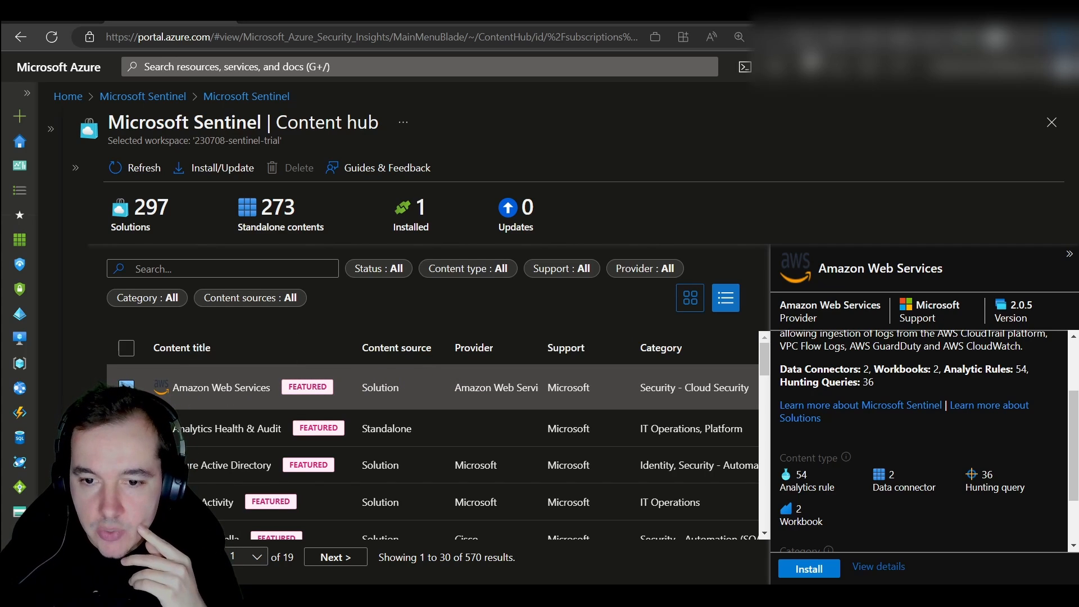
pyautogui.click(126, 387)
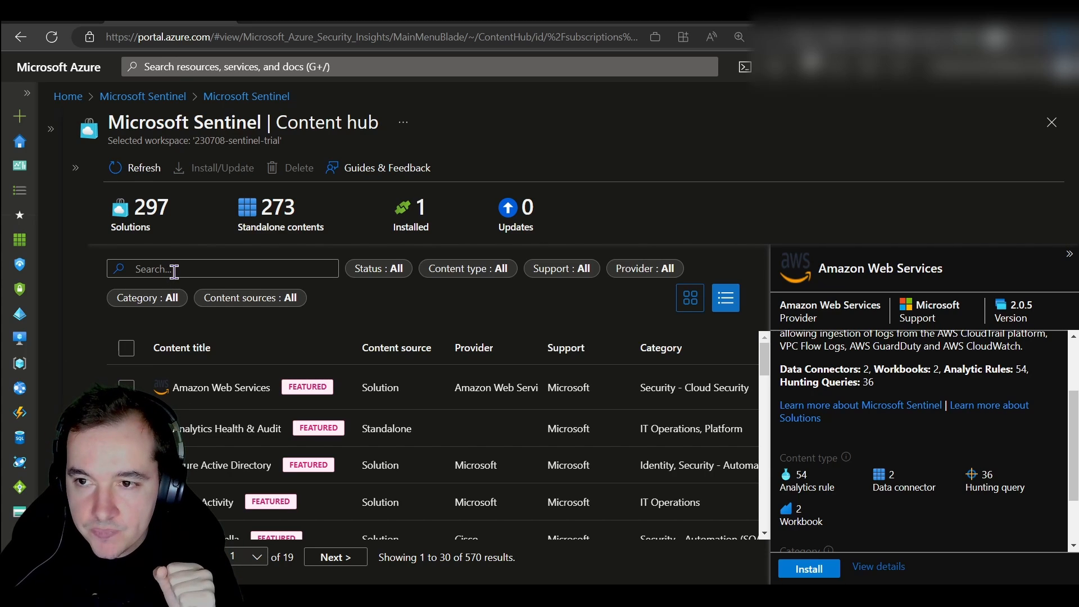
pyautogui.click(174, 272)
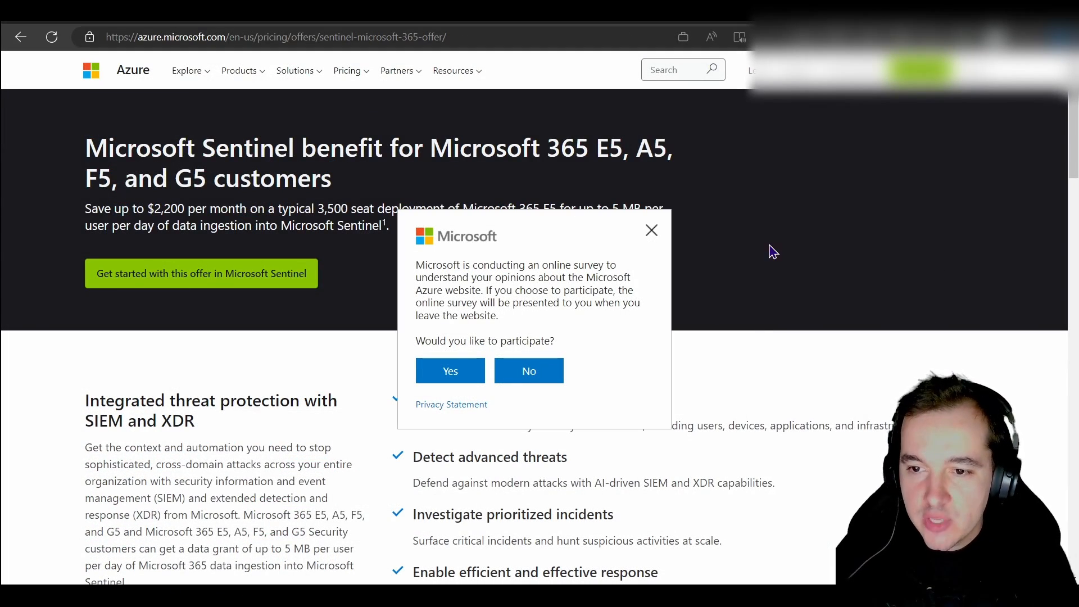
# Switch to the Microsoft Sentinel benefit offer page, dismiss the survey invitation and read which Microsoft 365 data sources are always free.
pyautogui.click(650, 230)
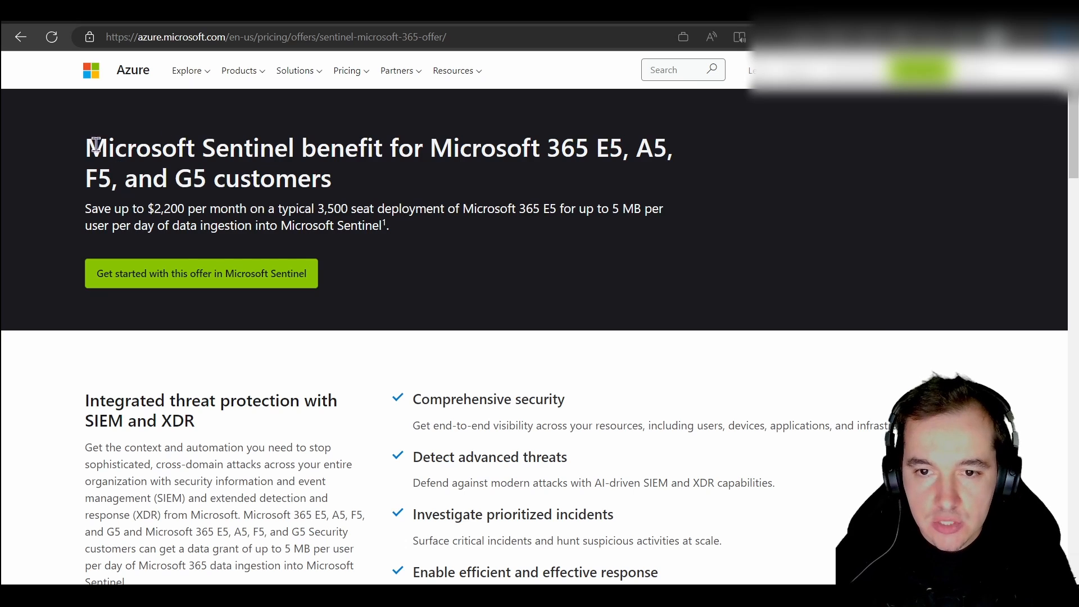
pyautogui.moveTo(89, 145); pyautogui.dragTo(383, 151)
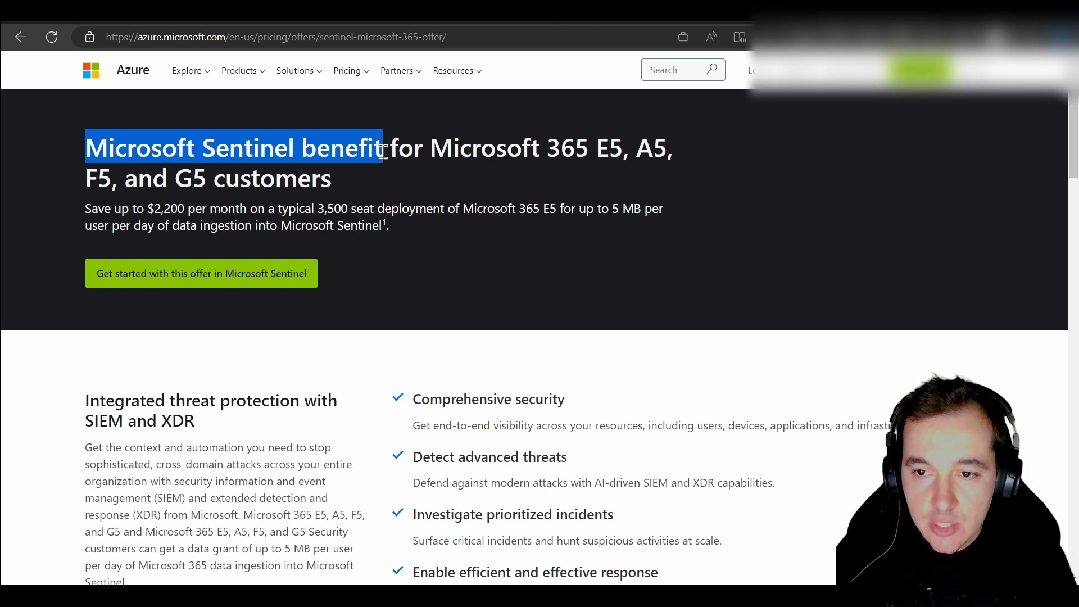
pyautogui.click(63, 239)
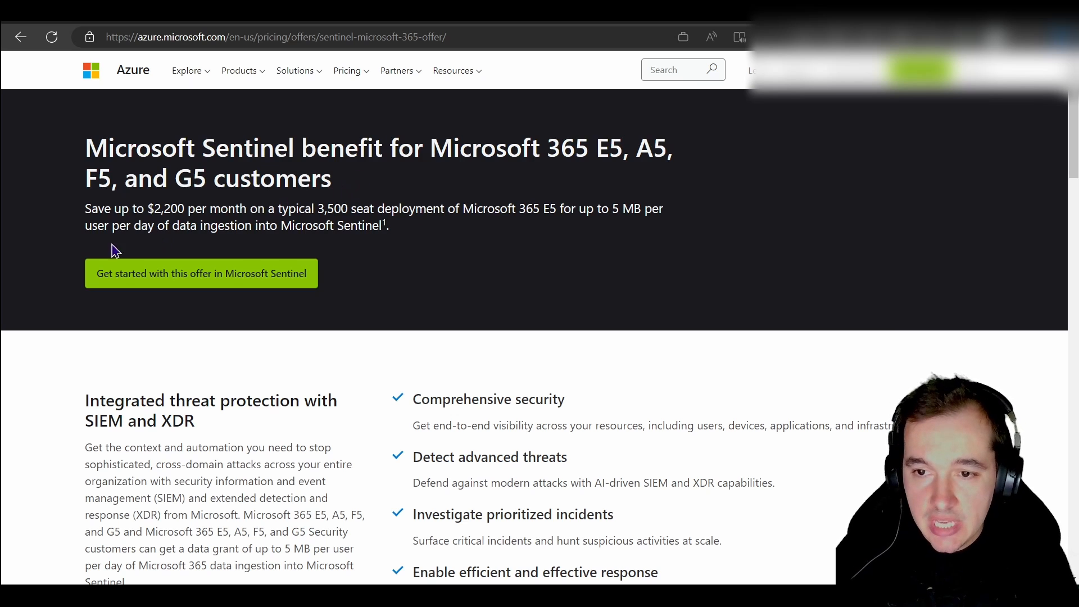
pyautogui.scroll(-1, 47, 391)
pyautogui.scroll(-10, 47, 390)
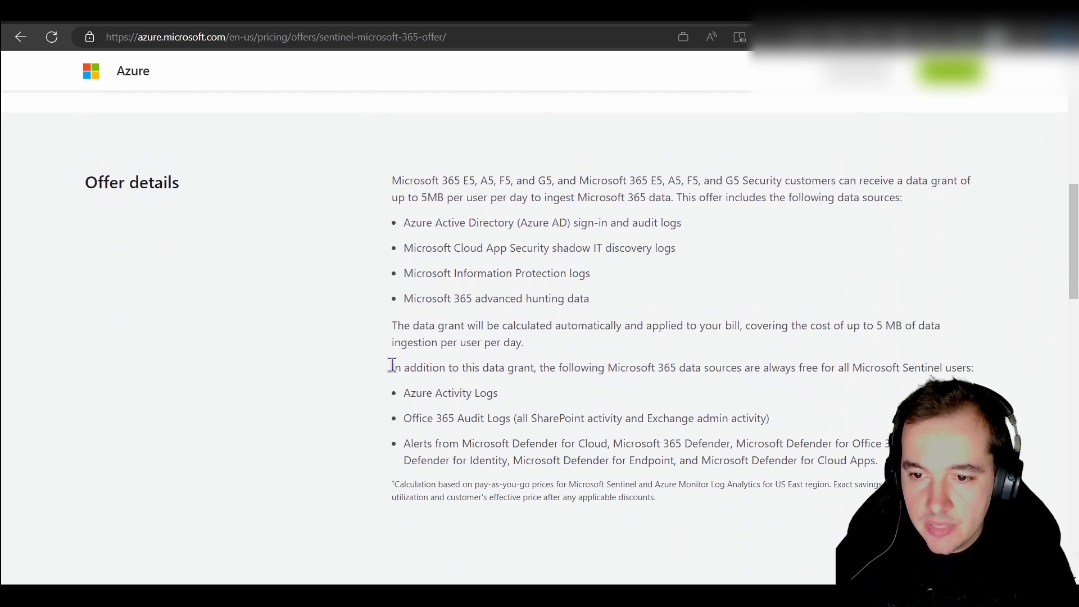
pyautogui.moveTo(392, 367); pyautogui.dragTo(876, 460)
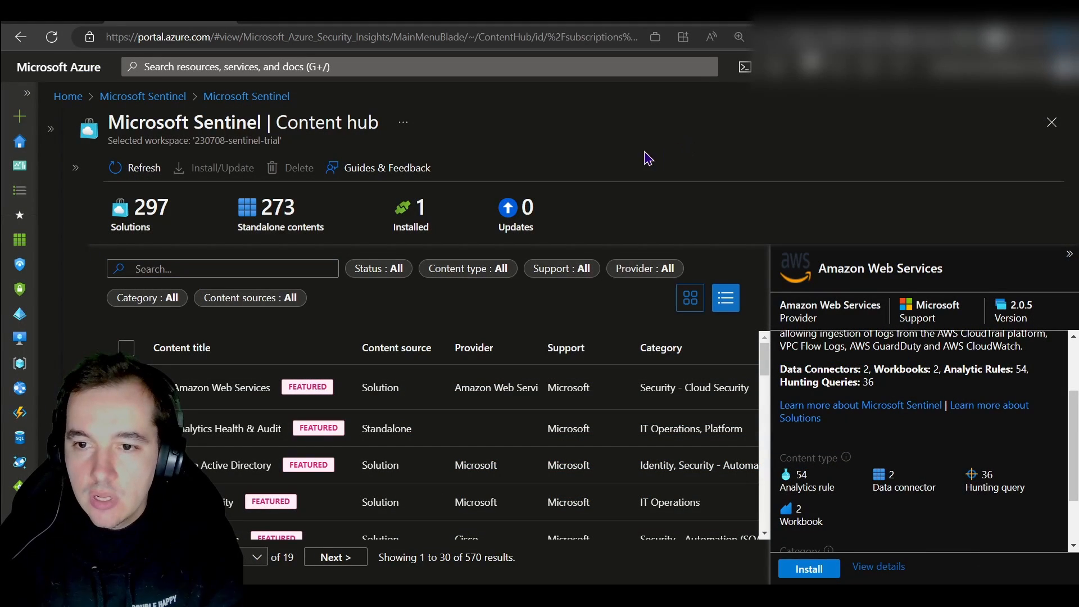
# Return to the Content hub, search for "azure" and install the Azure Activity solution.
pyautogui.click(208, 269)
pyautogui.write('a')
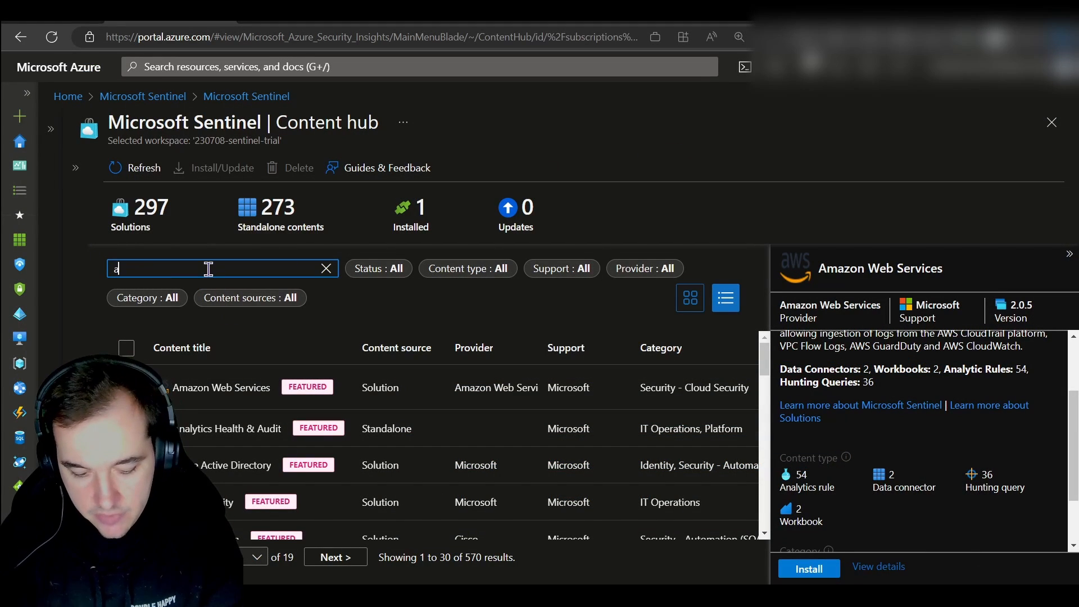
pyautogui.write('zure')
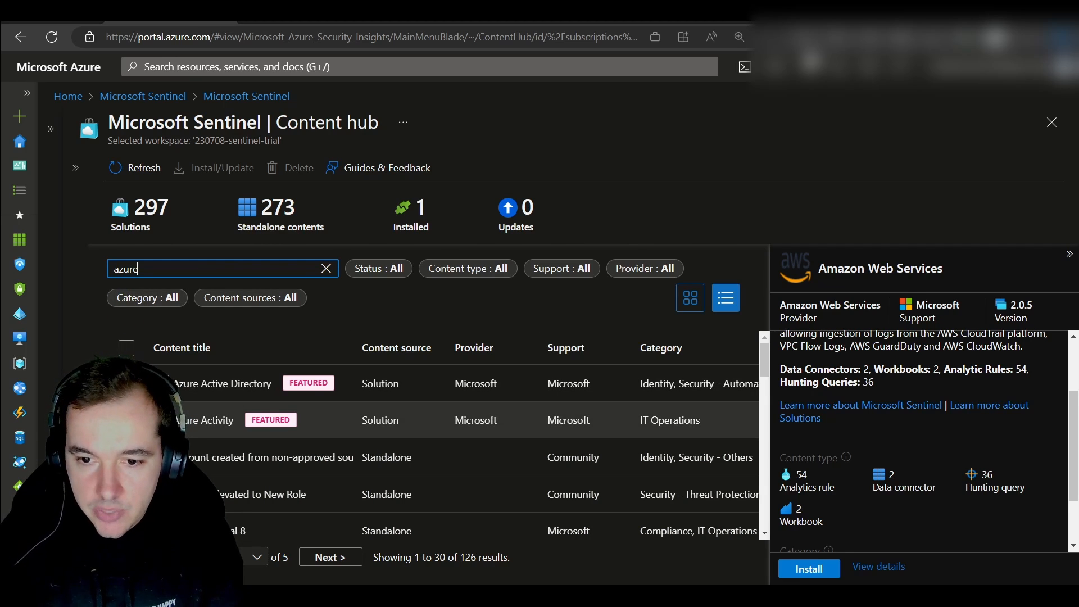
pyautogui.click(205, 430)
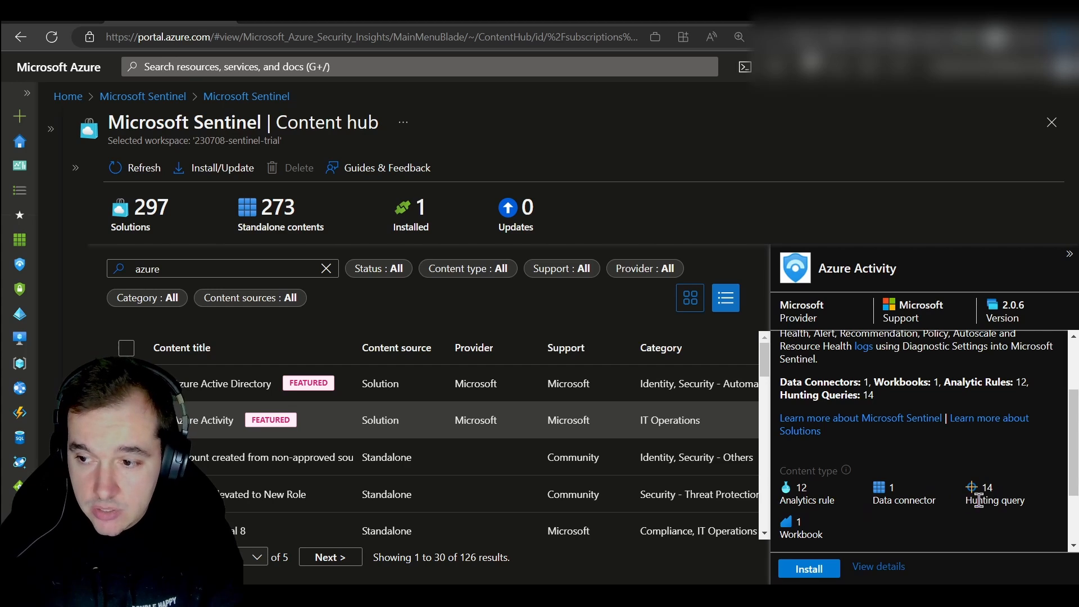
pyautogui.click(808, 569)
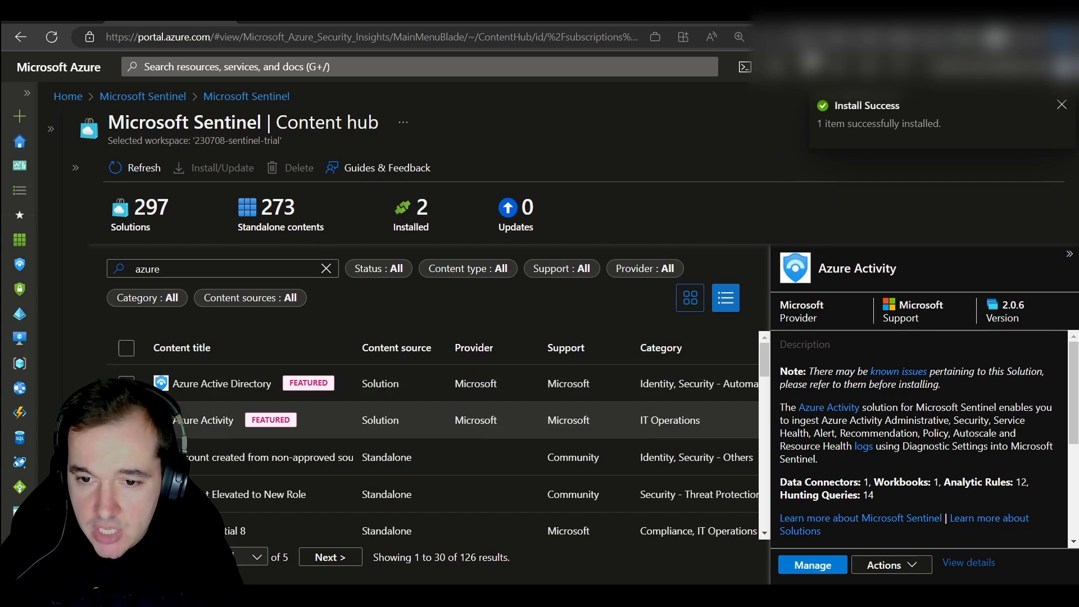
# Open the installed Azure Activity solution for management and review its content items and their configuration warnings.
pyautogui.click(127, 421)
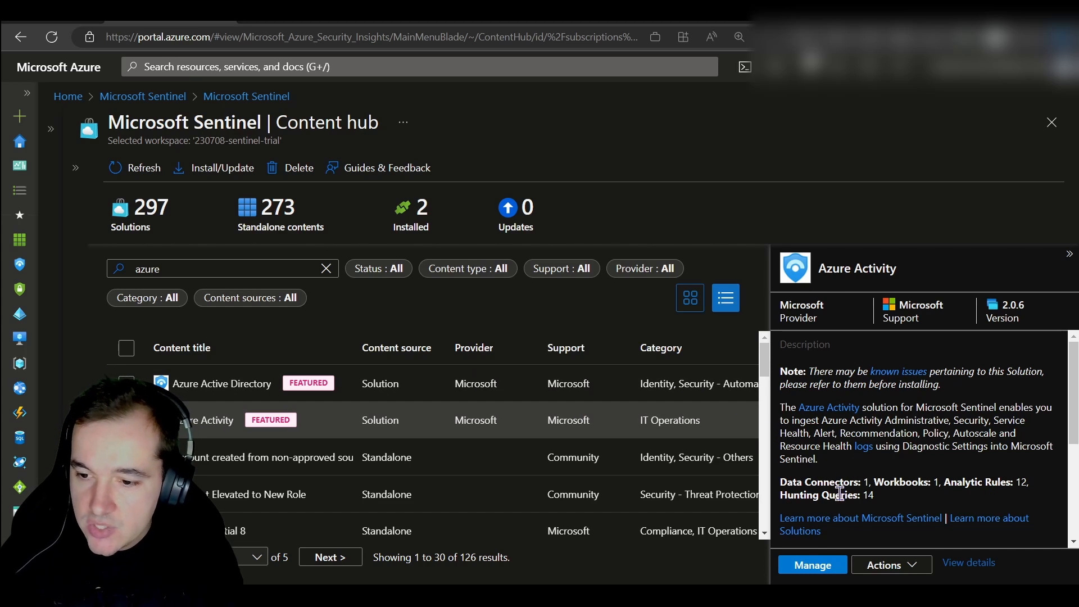
pyautogui.click(808, 571)
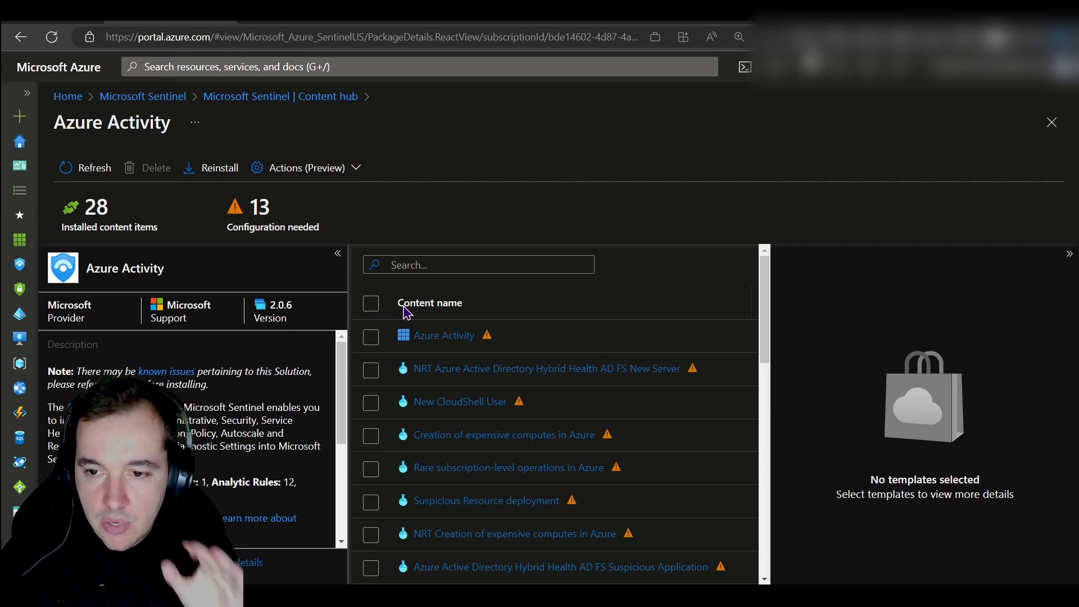
pyautogui.scroll(-3, 429, 361)
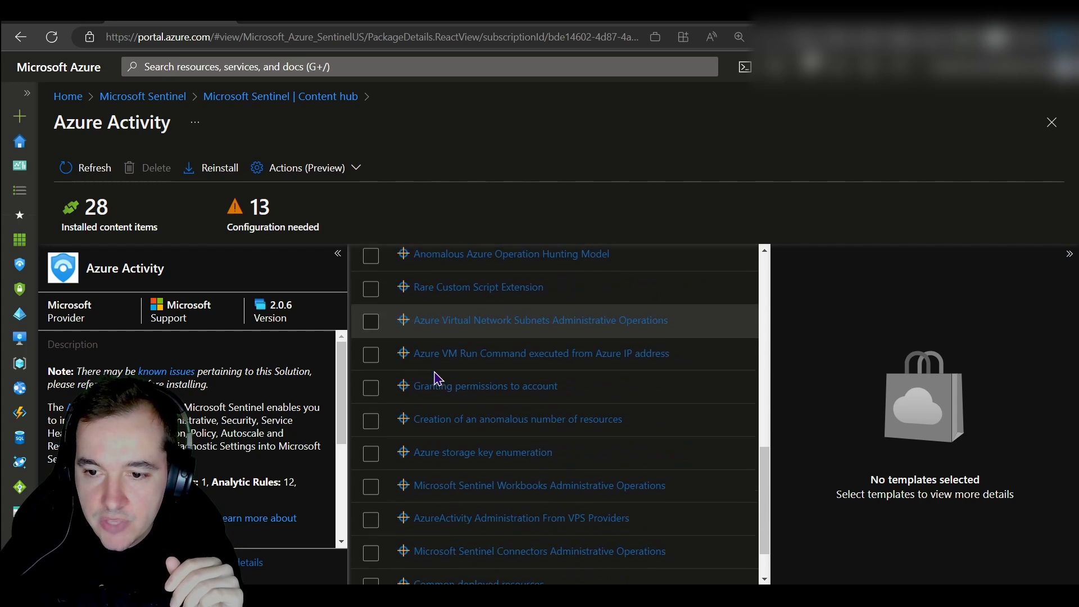
pyautogui.scroll(-4, 441, 388)
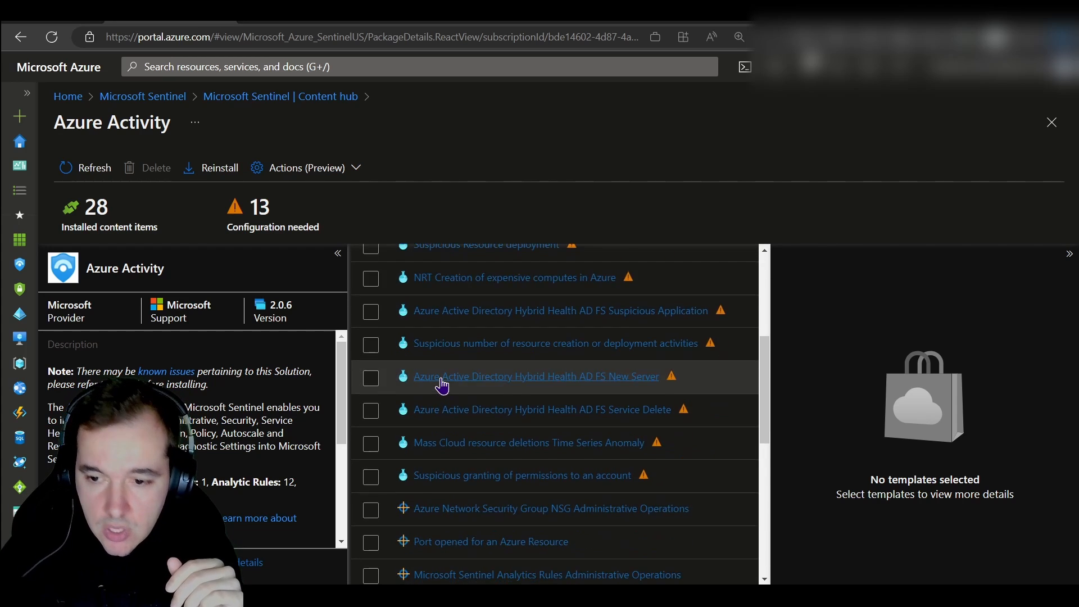
pyautogui.scroll(-3, 443, 422)
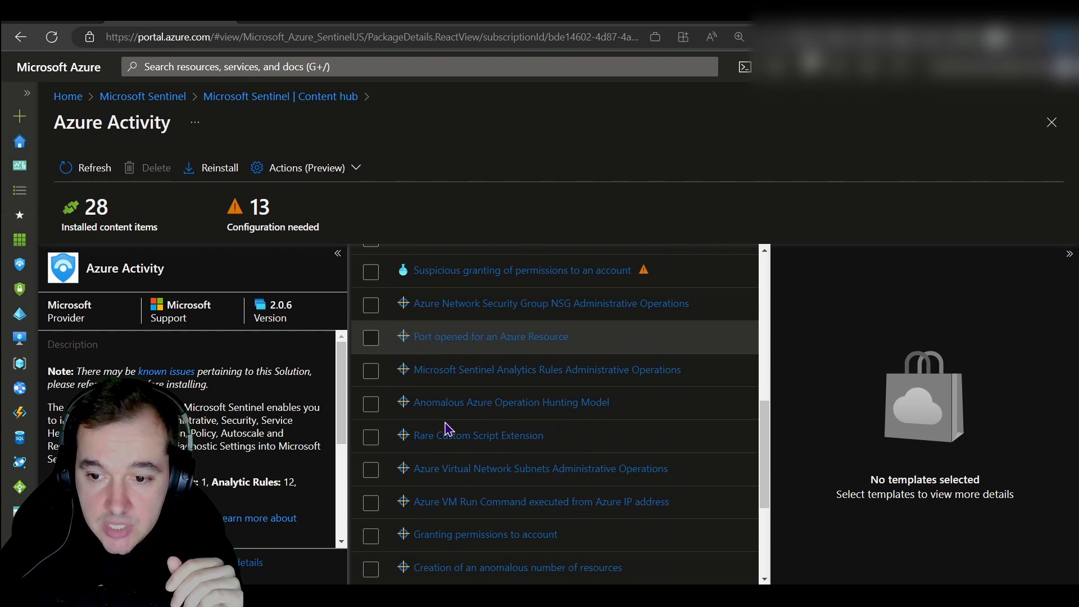
pyautogui.scroll(-3, 466, 417)
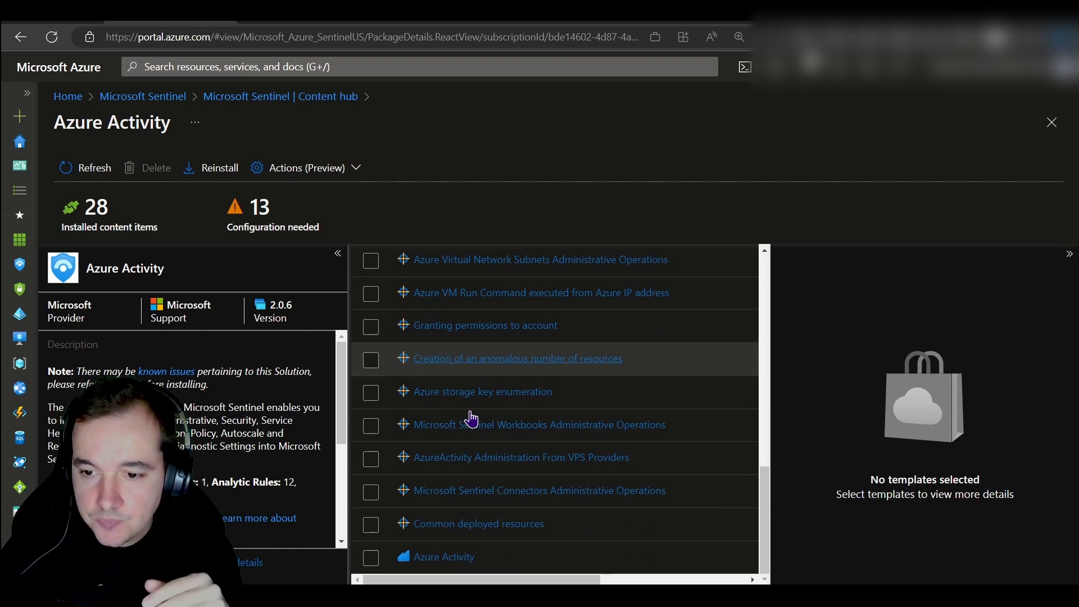
pyautogui.scroll(10, 459, 562)
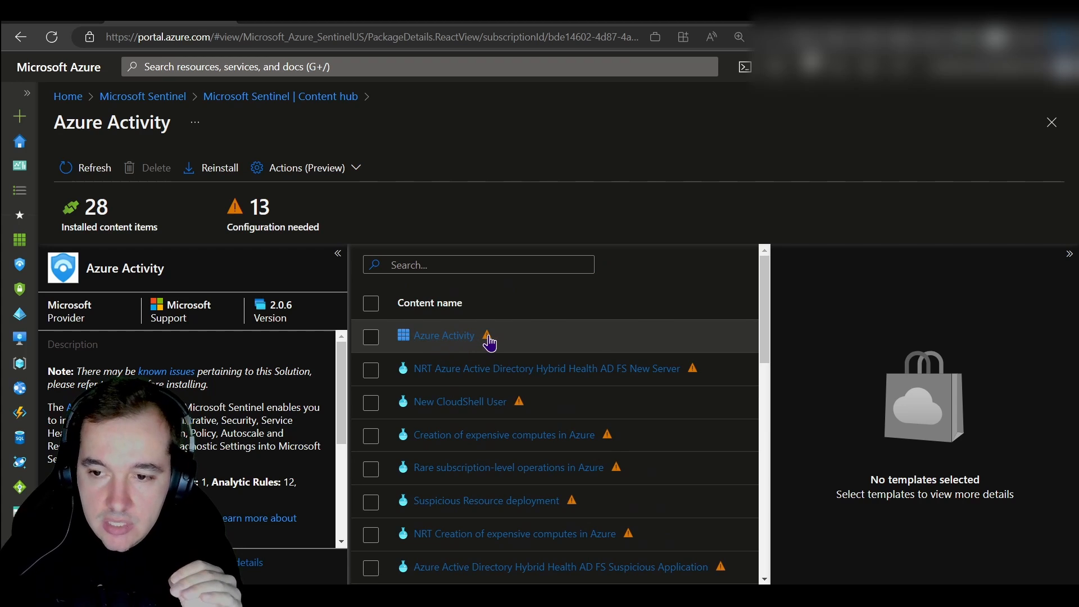
pyautogui.moveTo(488, 337)
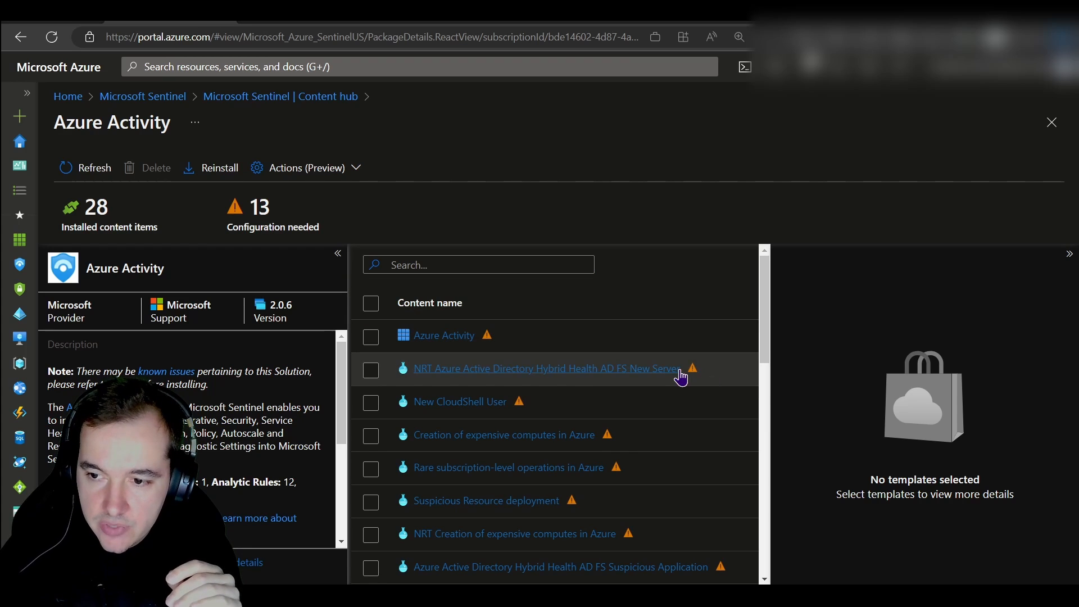
pyautogui.moveTo(693, 373)
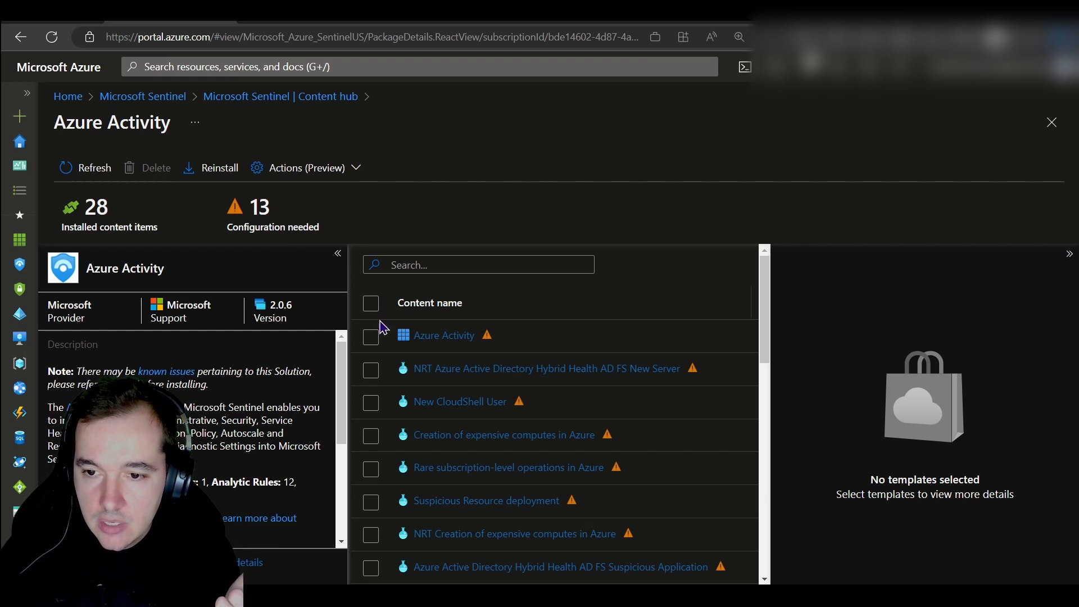
# Select the Azure Activity data connector among the solution's content, check its received data and open its connector page.
pyautogui.click(372, 337)
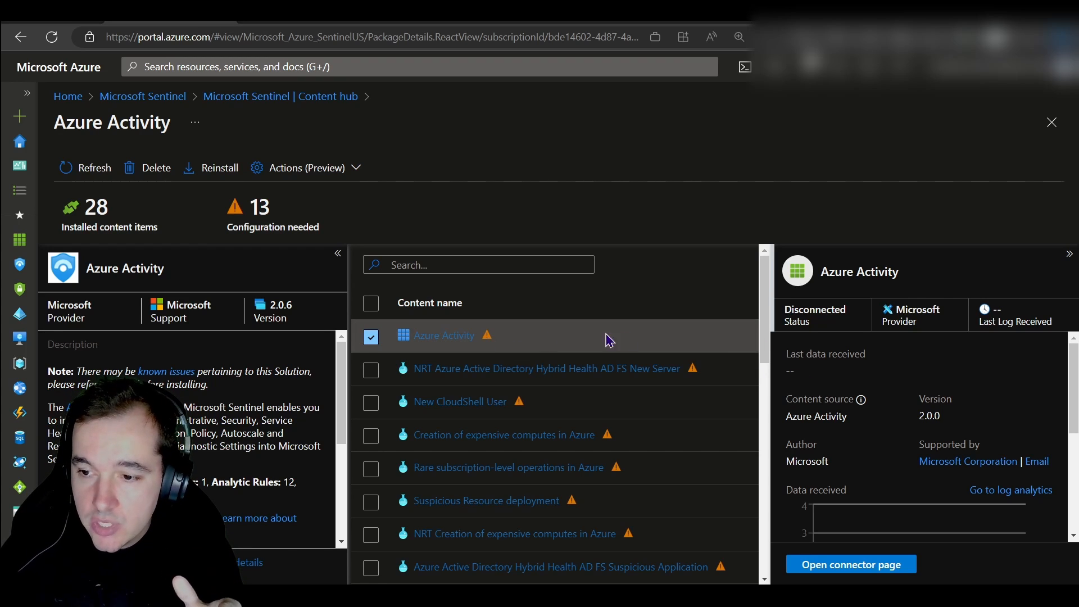
pyautogui.scroll(-3, 843, 432)
pyautogui.scroll(-1, 855, 418)
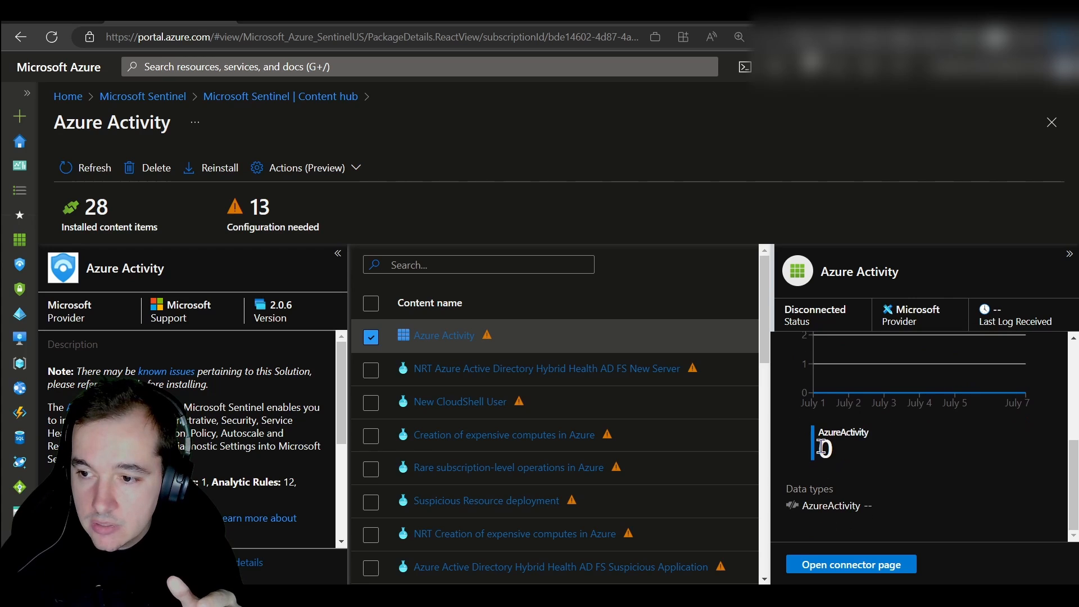
pyautogui.click(842, 572)
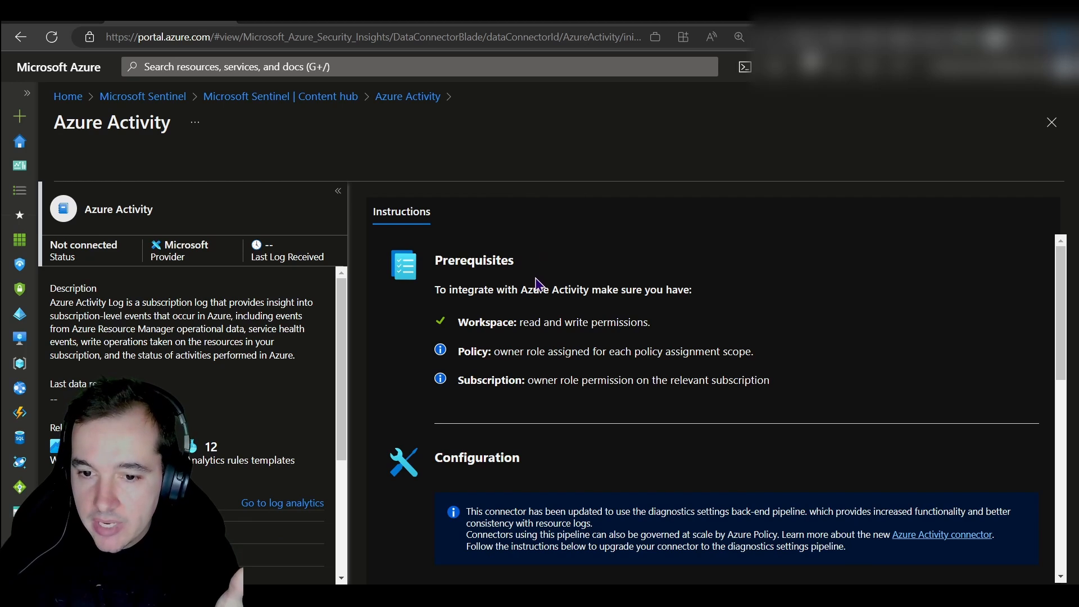
# Read the Azure Activity connector's prerequisites and configuration instructions, and launch the Azure Policy Assignment wizard.
pyautogui.scroll(-1, 537, 284)
pyautogui.scroll(1, 529, 286)
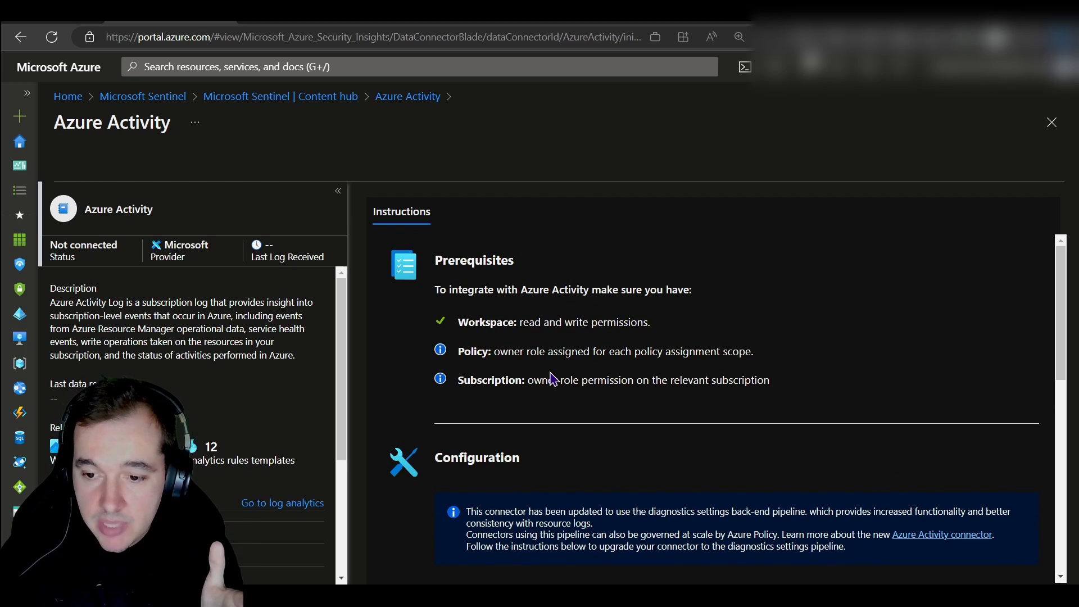
pyautogui.scroll(-3, 526, 362)
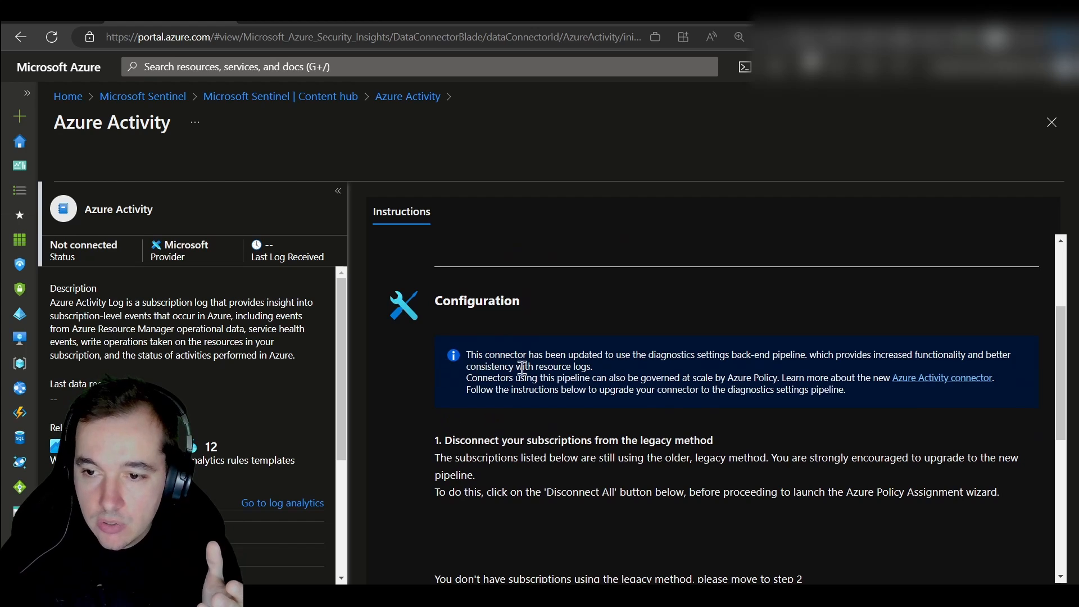
pyautogui.scroll(-2, 515, 458)
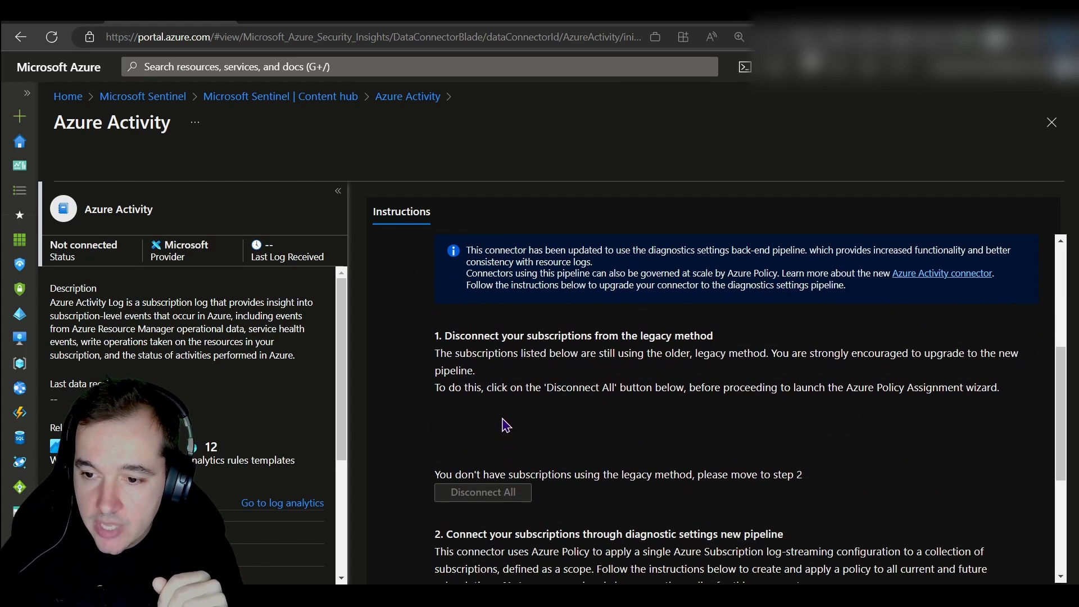
pyautogui.scroll(-1, 488, 416)
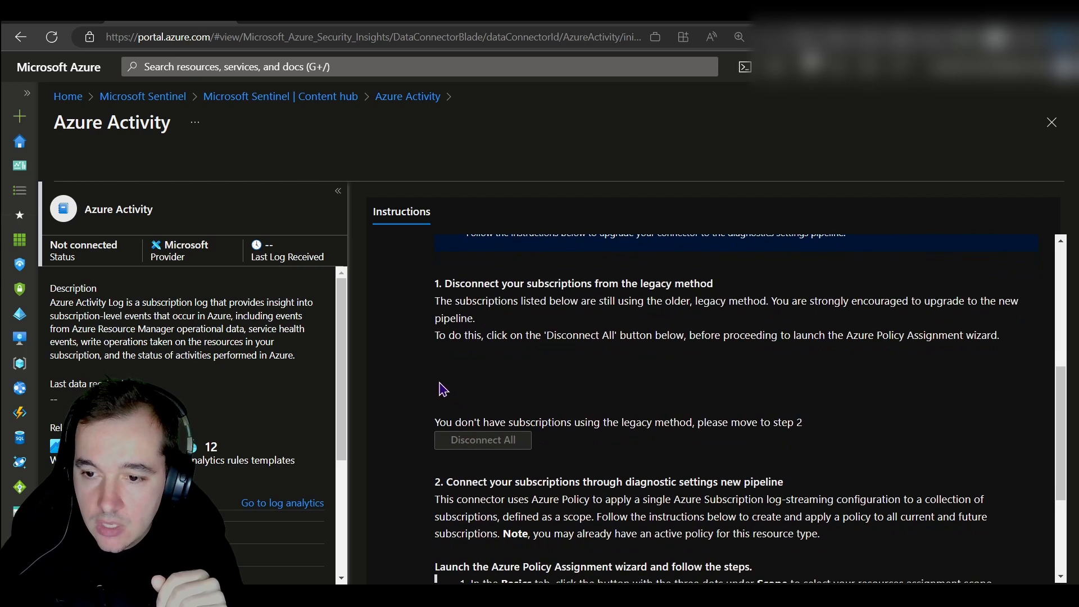
pyautogui.scroll(-3, 428, 327)
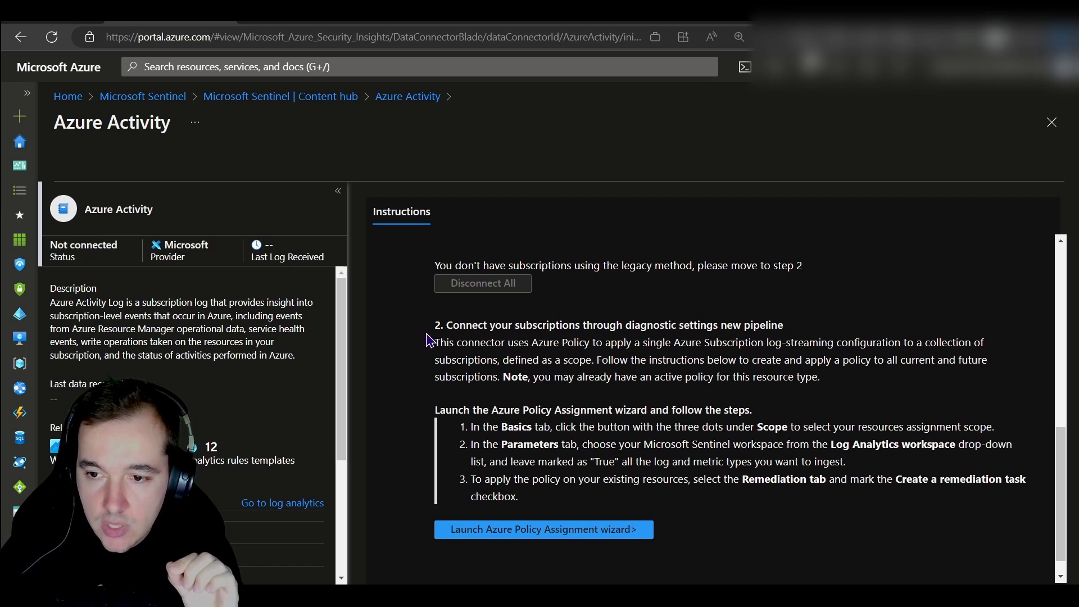
pyautogui.moveTo(457, 325); pyautogui.dragTo(784, 326)
pyautogui.click(708, 359)
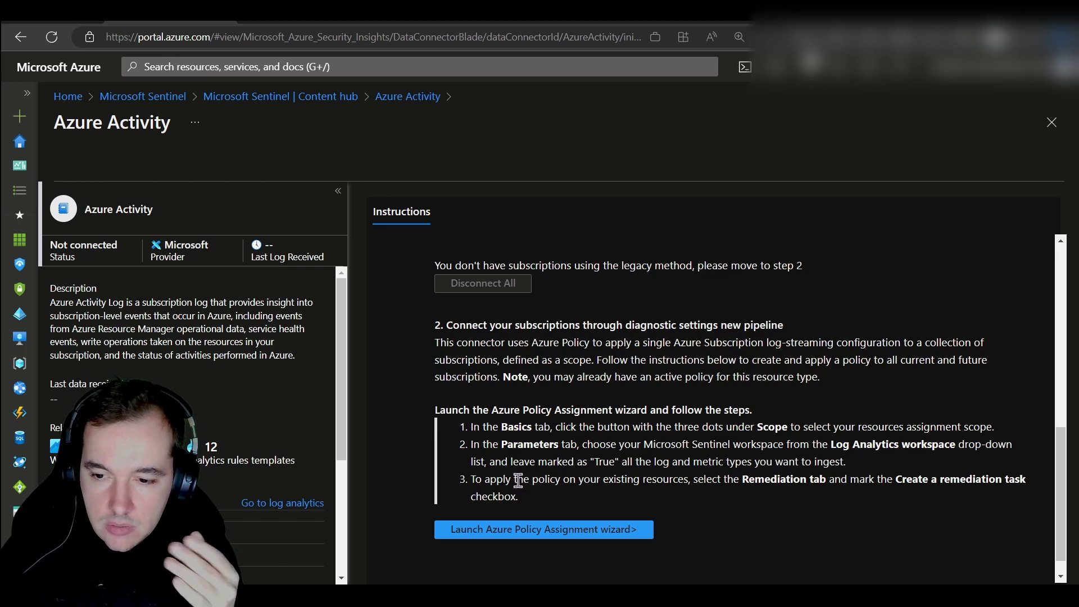
pyautogui.click(517, 539)
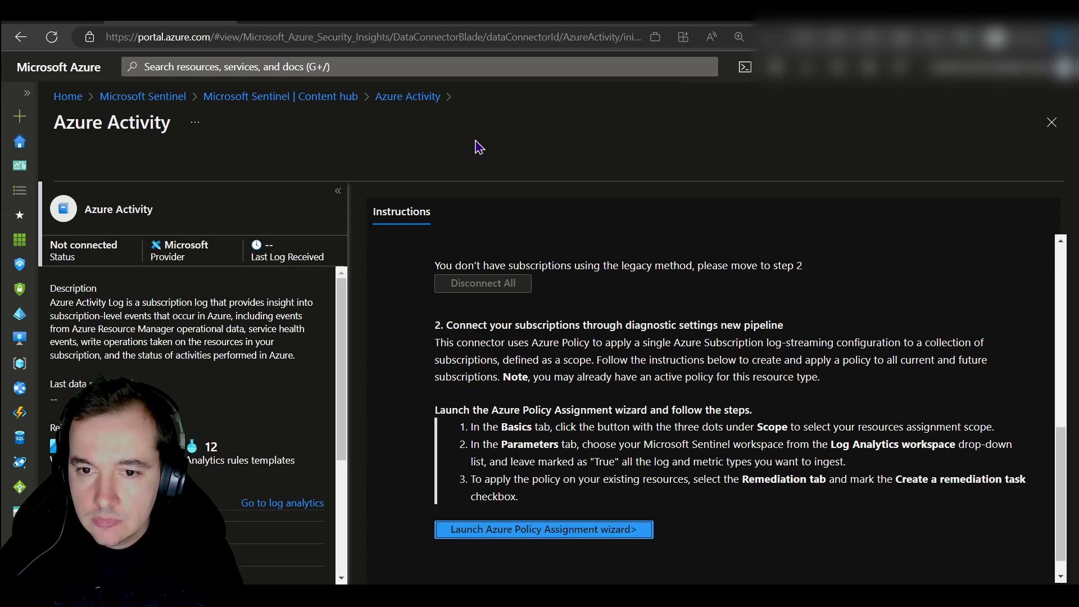
# Close the Azure Activity connector page and deselect the connector in the solution's content list.
pyautogui.scroll(-1, 610, 329)
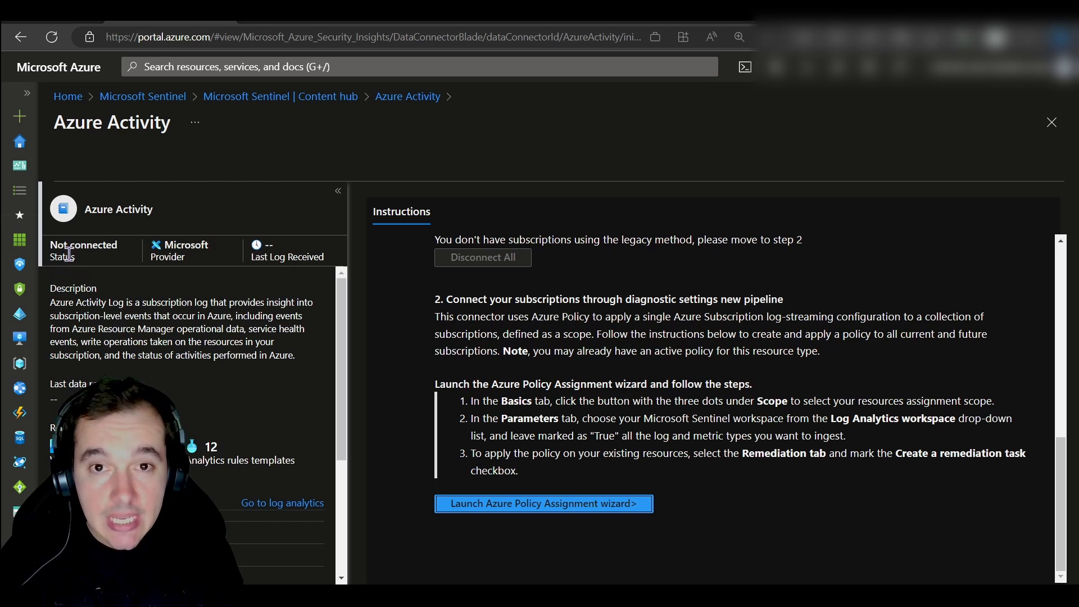
pyautogui.click(1051, 122)
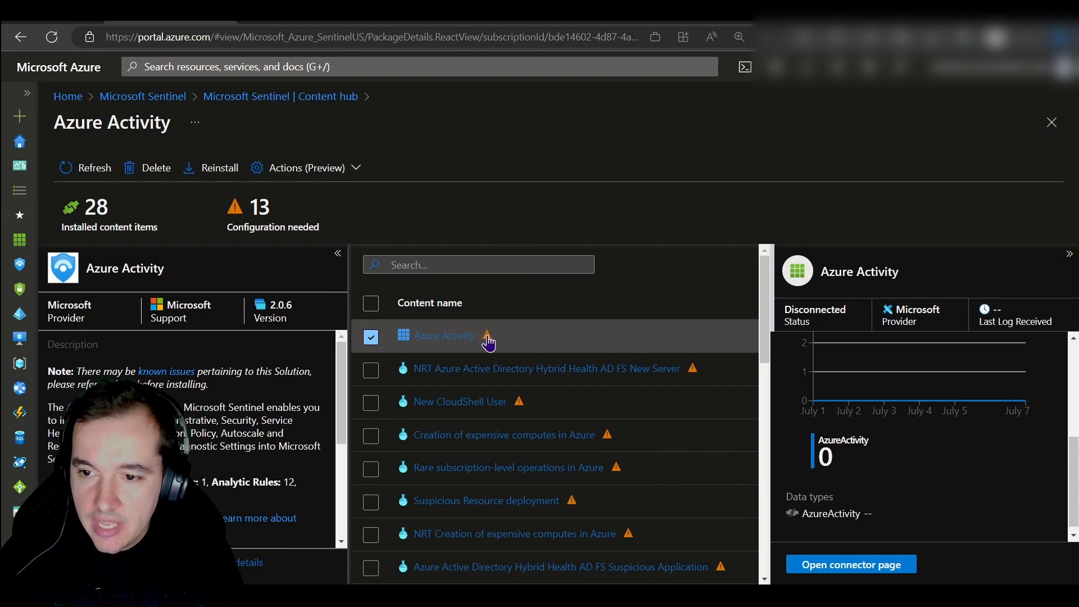
pyautogui.moveTo(487, 343)
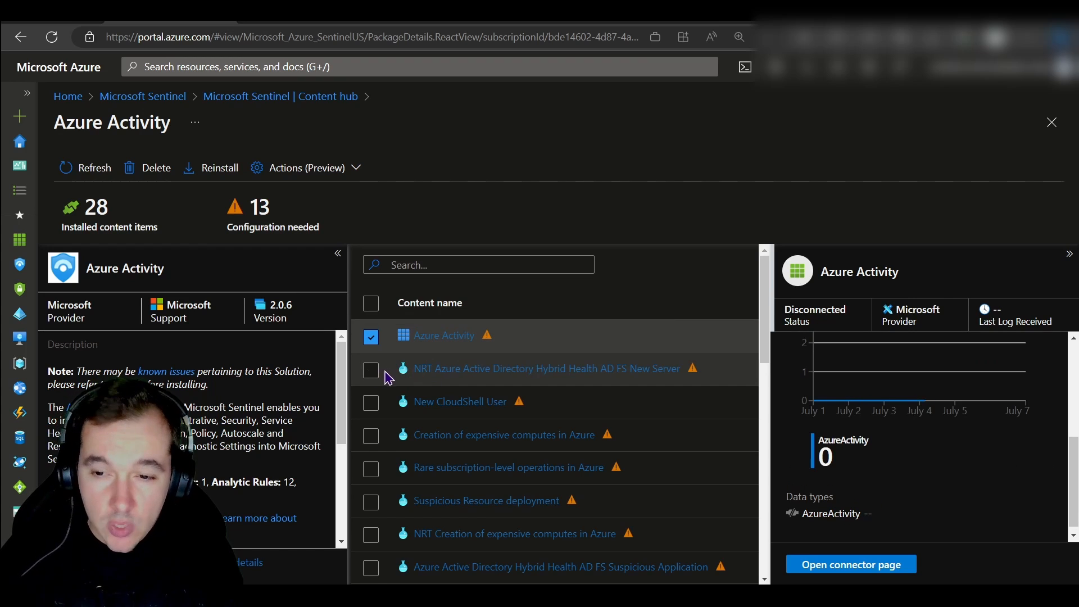
pyautogui.click(371, 337)
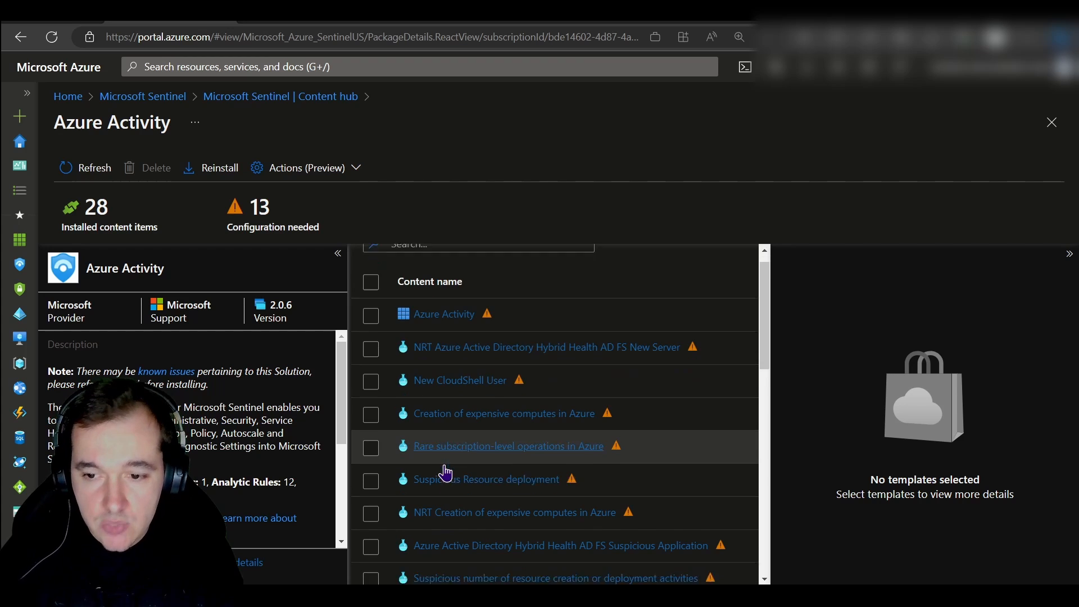
# Open the Mass Cloud resource deletions Time Series Anomaly rule template from the solution's content and start creating a rule from it.
pyautogui.scroll(-1, 444, 448)
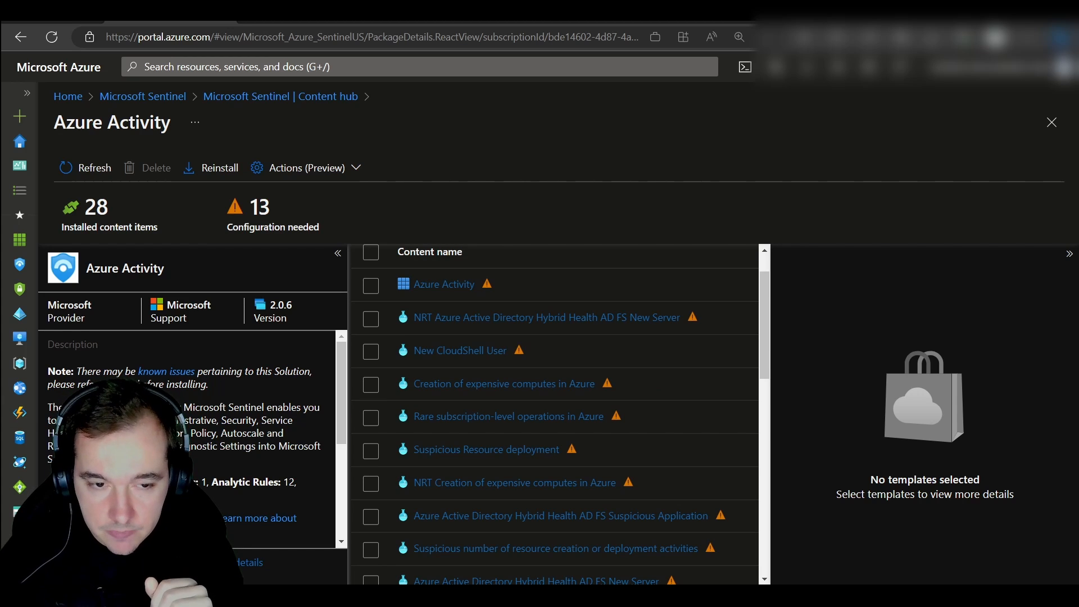
pyautogui.scroll(-5, 471, 393)
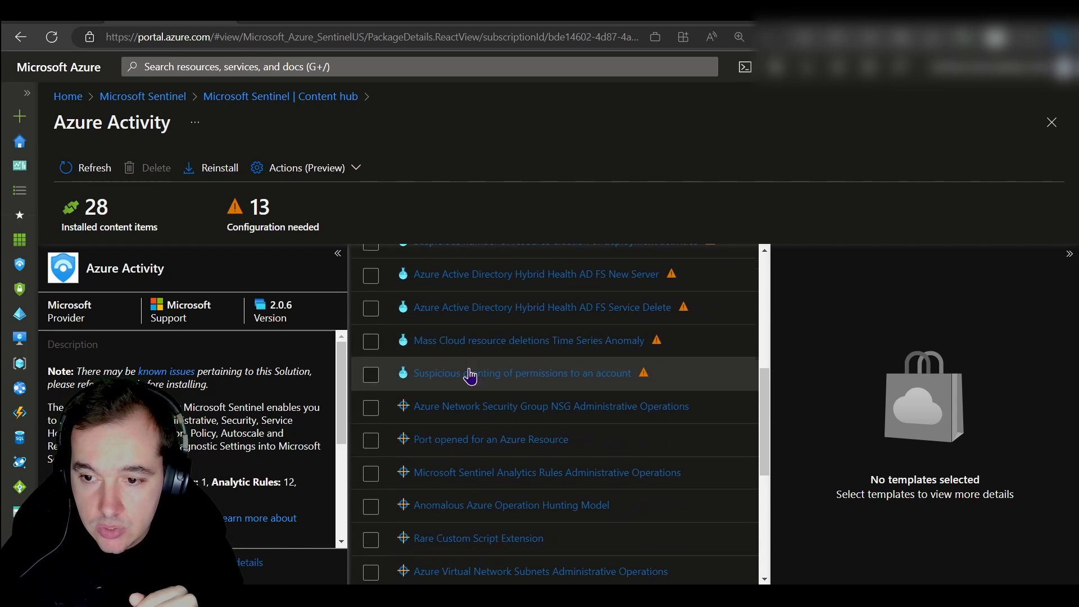
pyautogui.click(463, 341)
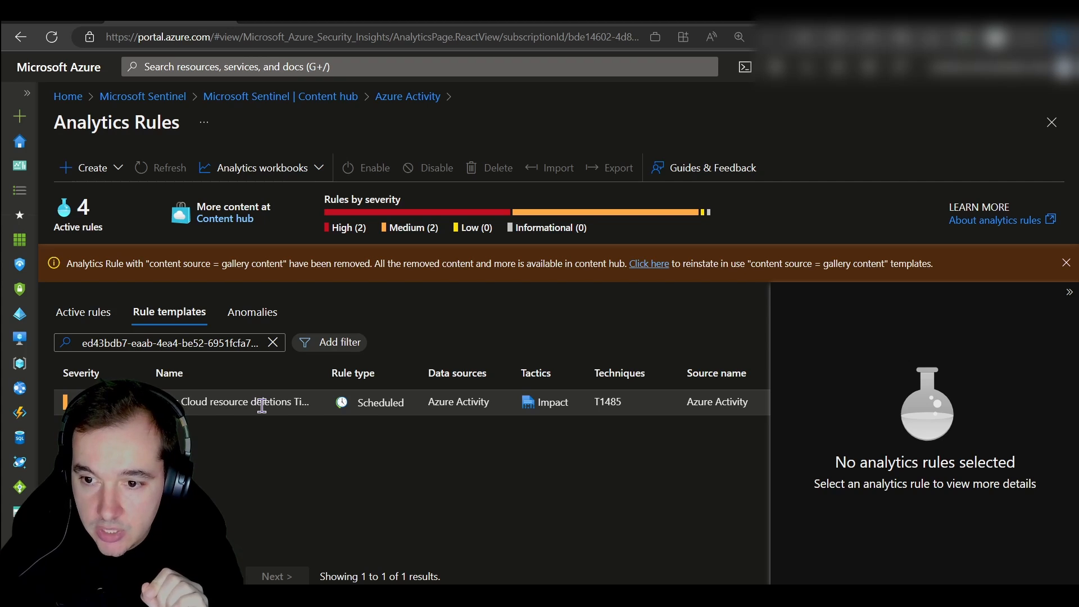
pyautogui.click(262, 406)
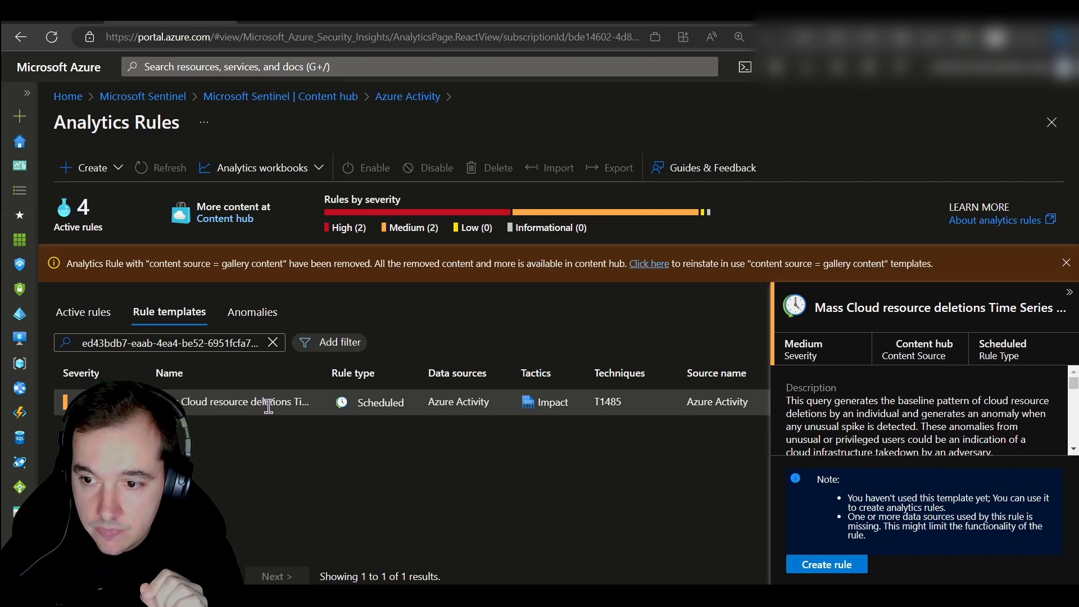
pyautogui.click(818, 566)
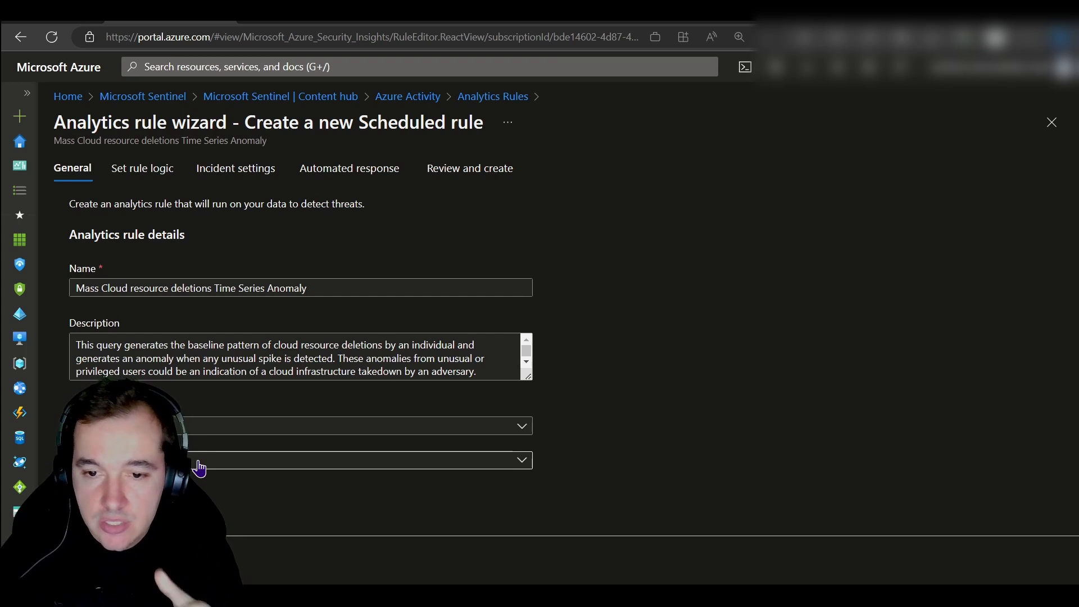
# Inspect the list of attack tactics assigned in the new scheduled rule's general details and close it.
pyautogui.click(475, 466)
pyautogui.click(475, 467)
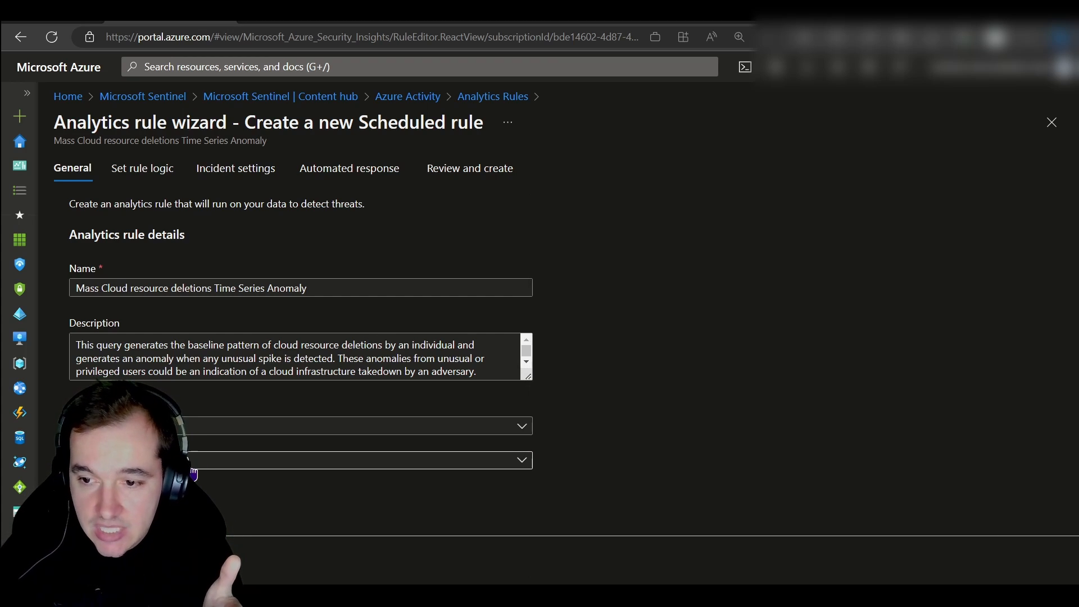
pyautogui.click(475, 467)
pyautogui.click(630, 330)
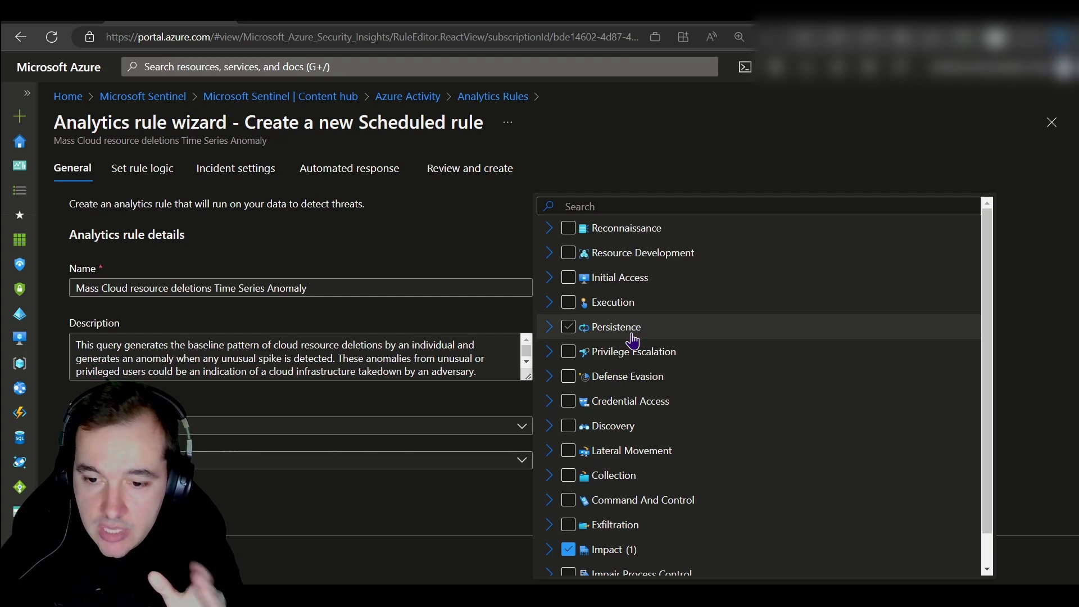
pyautogui.click(461, 510)
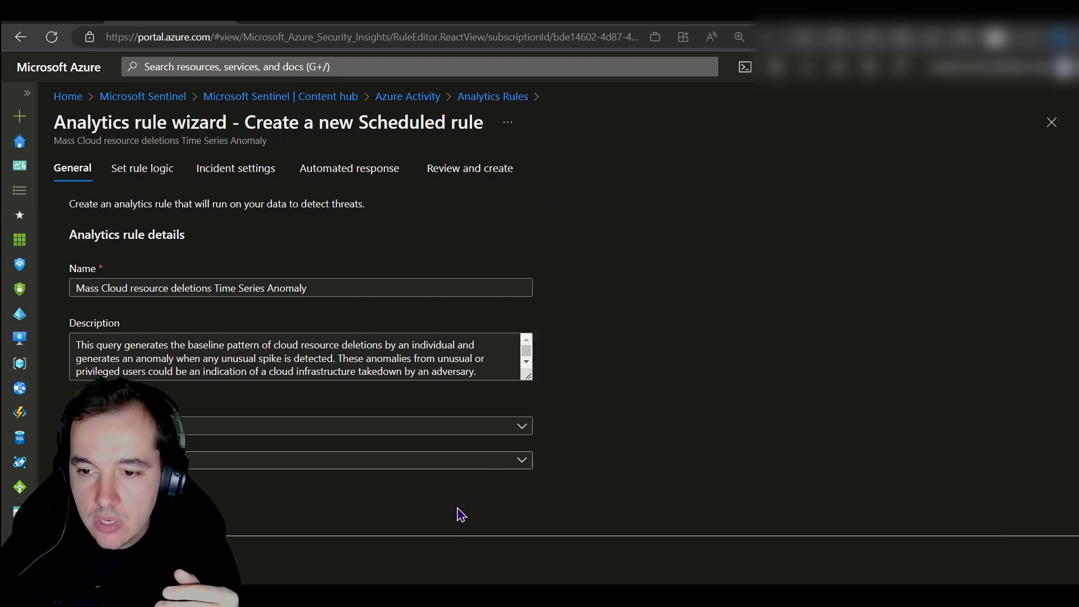
# Examine the new rule's query logic, incident settings and automated response options.
pyautogui.click(136, 172)
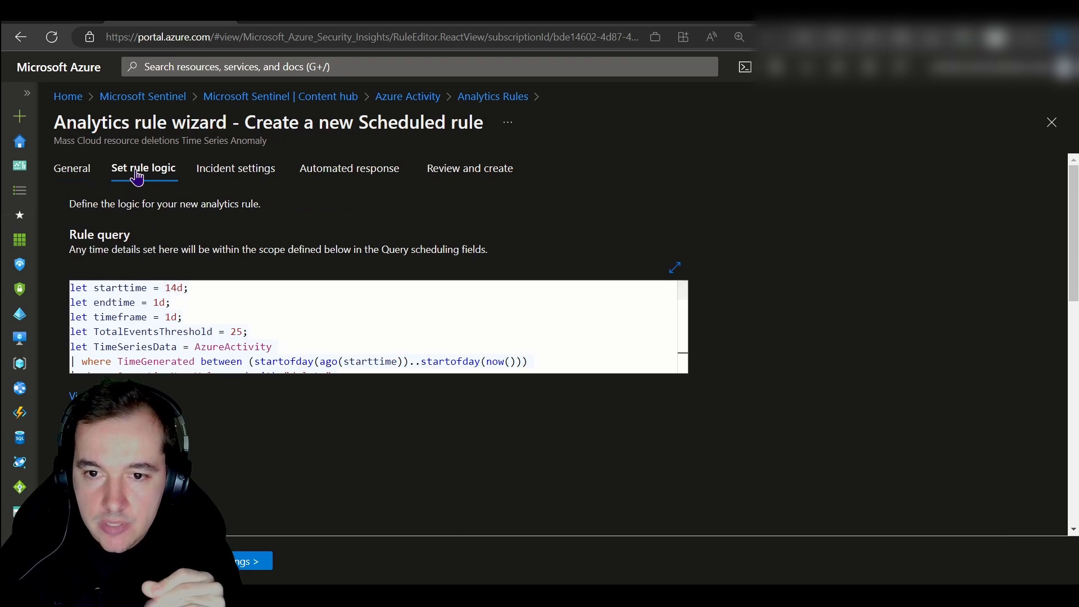
pyautogui.scroll(-1, 145, 304)
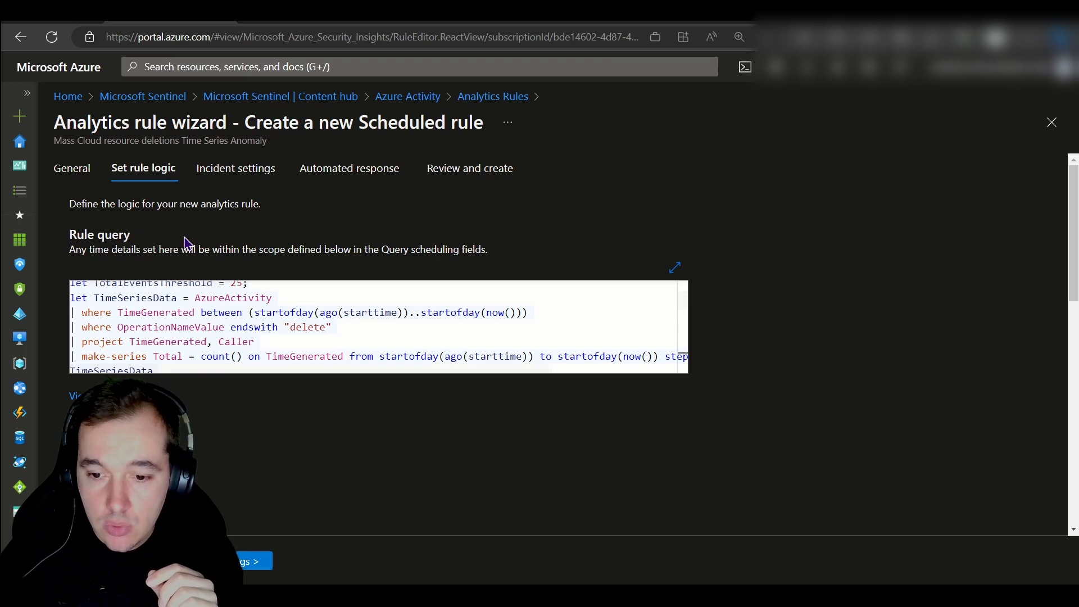
pyautogui.click(238, 176)
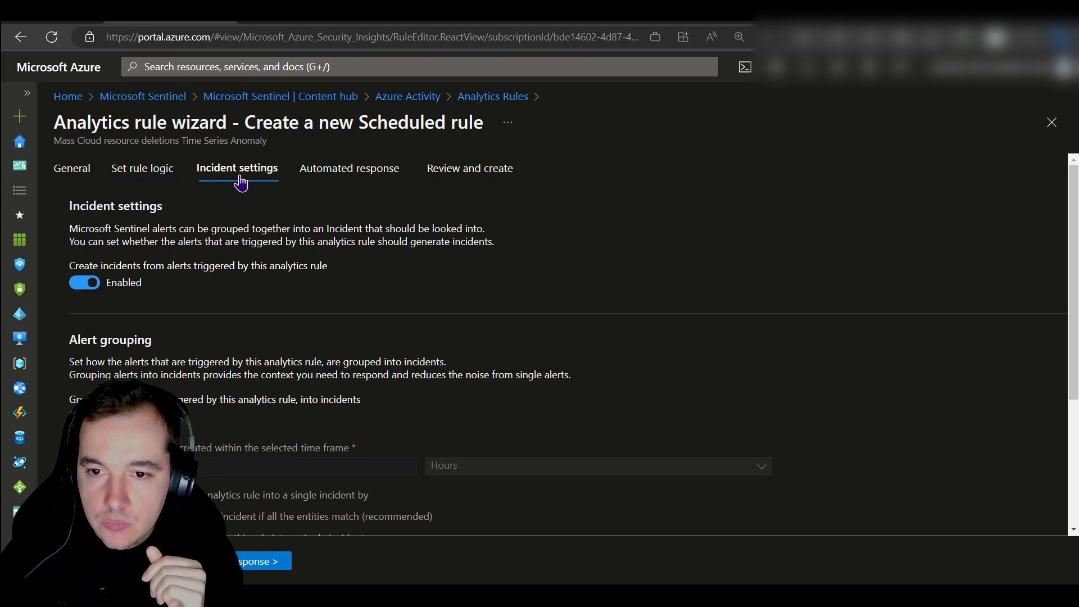
pyautogui.click(338, 168)
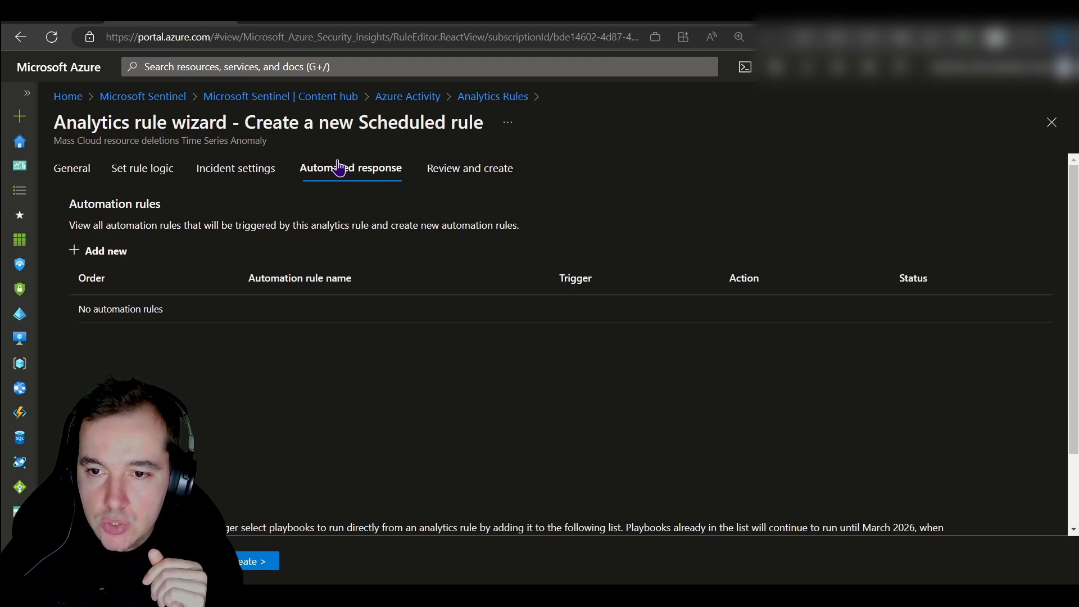
# Run the rule wizard's final validation and review the summary from rule details through query, entity mapping and alert details.
pyautogui.click(467, 174)
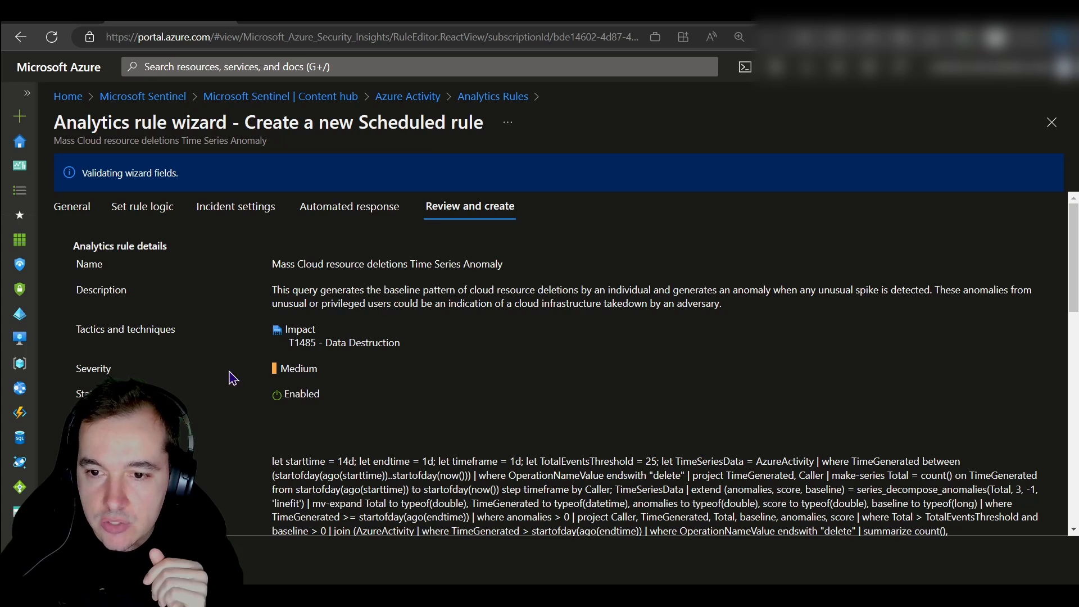
pyautogui.scroll(-2, 228, 301)
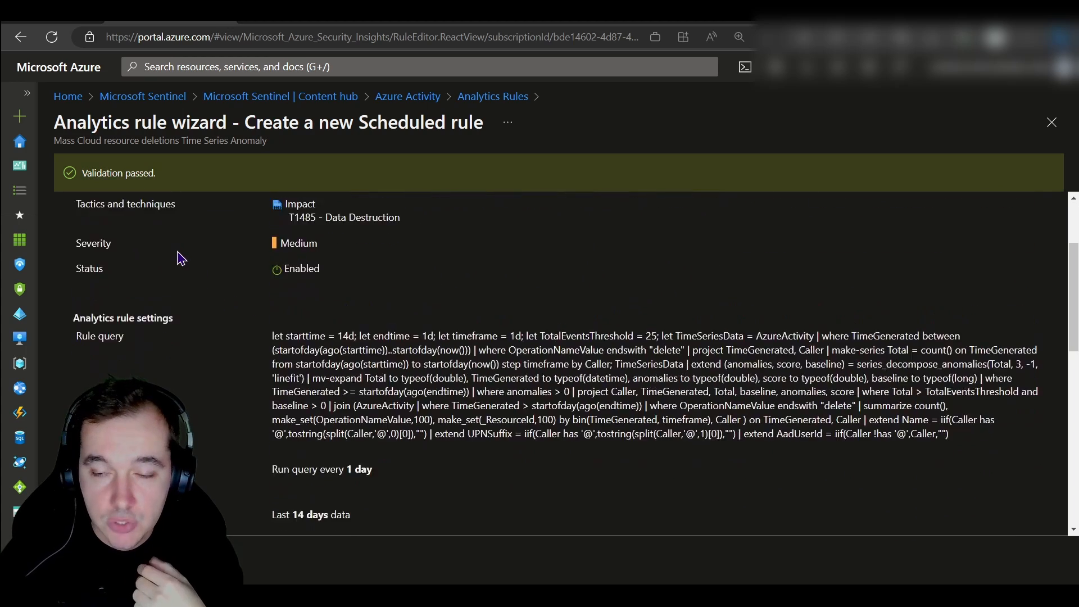
pyautogui.scroll(-2, 180, 255)
pyautogui.scroll(-5, 191, 270)
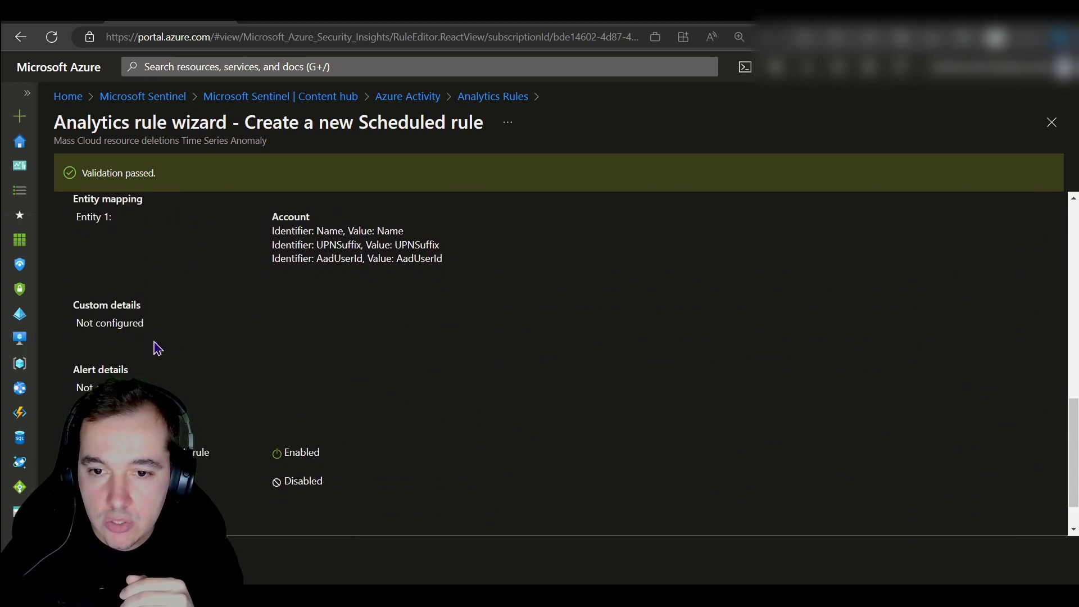
pyautogui.scroll(-1, 157, 349)
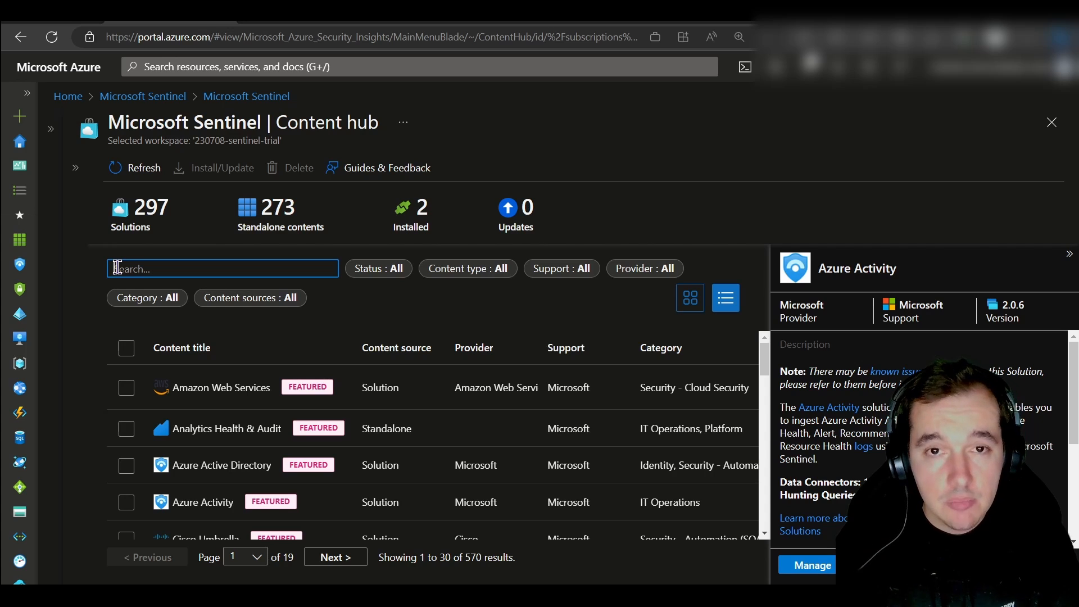
# Search the Content hub for "microsoft 365" and install the Microsoft 365 Defender solution.
pyautogui.write('microsfot 365')
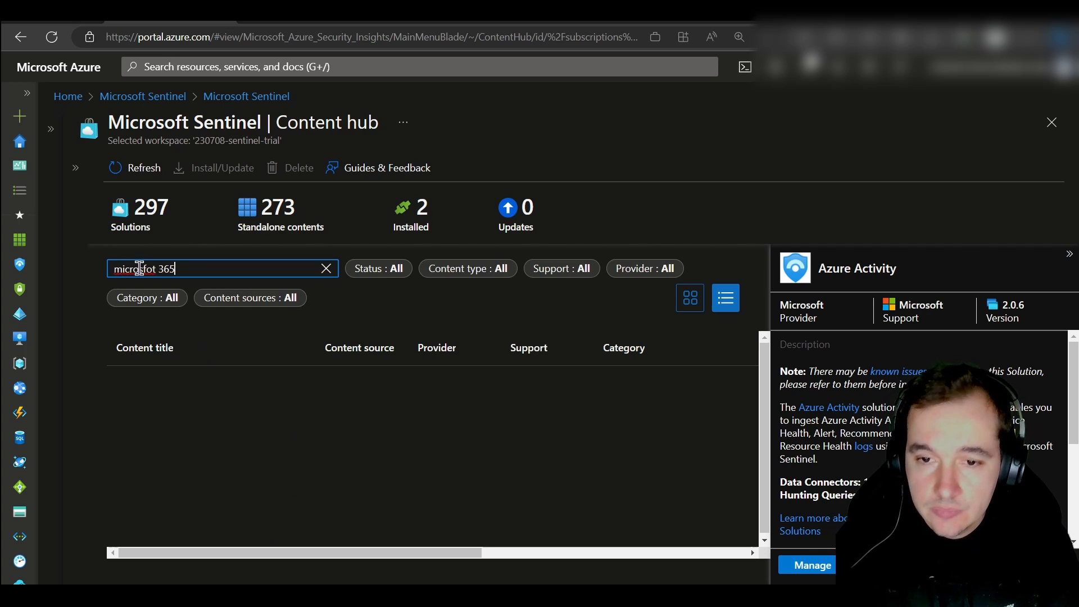
pyautogui.doubleClick(129, 269)
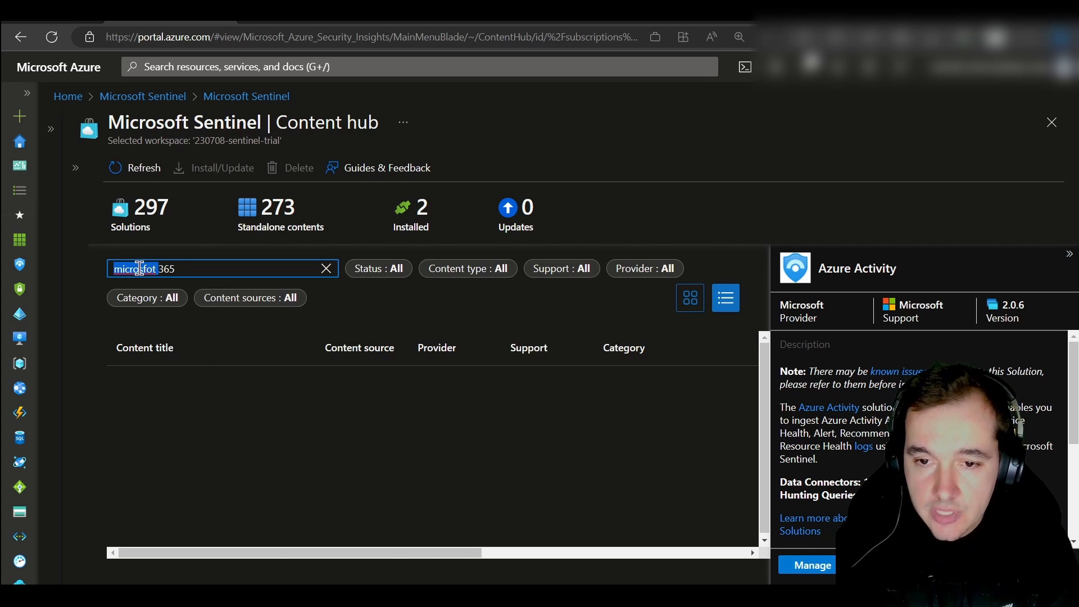
pyautogui.write('microsoft')
pyautogui.click(180, 385)
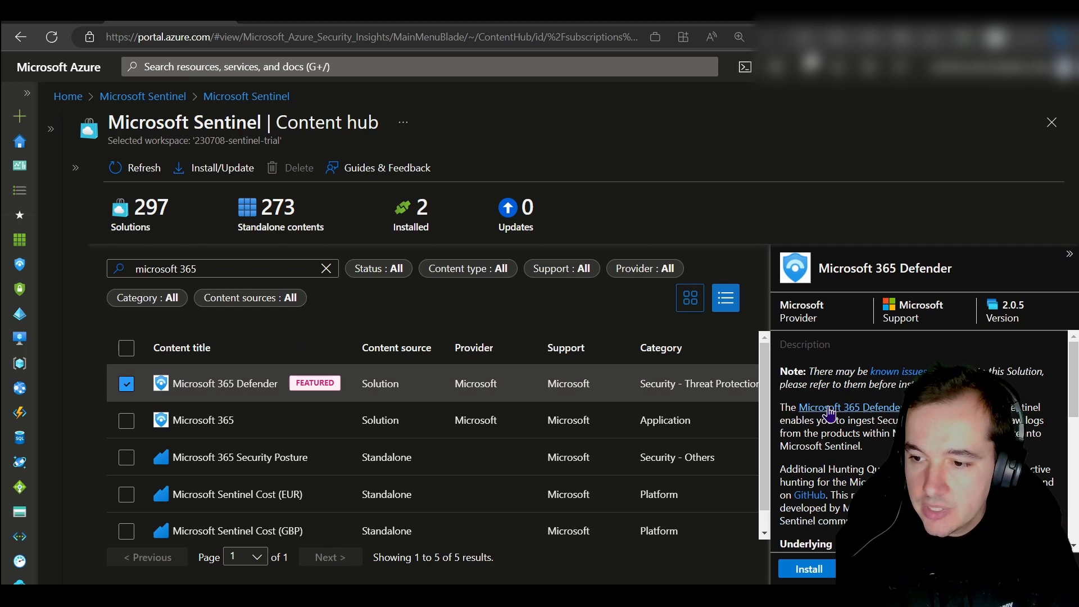
pyautogui.scroll(-6, 824, 412)
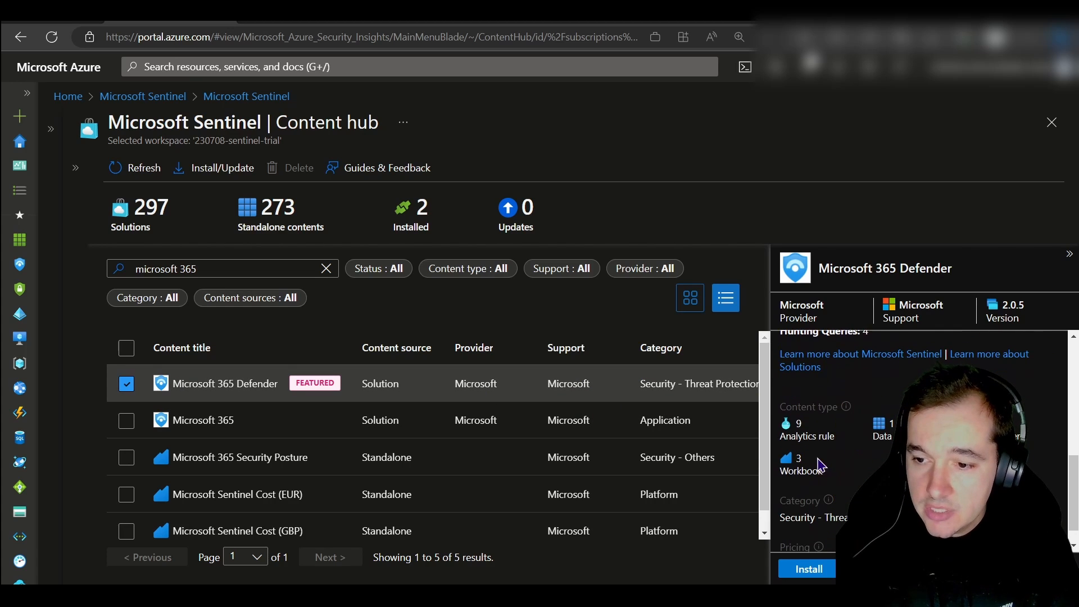
pyautogui.click(807, 570)
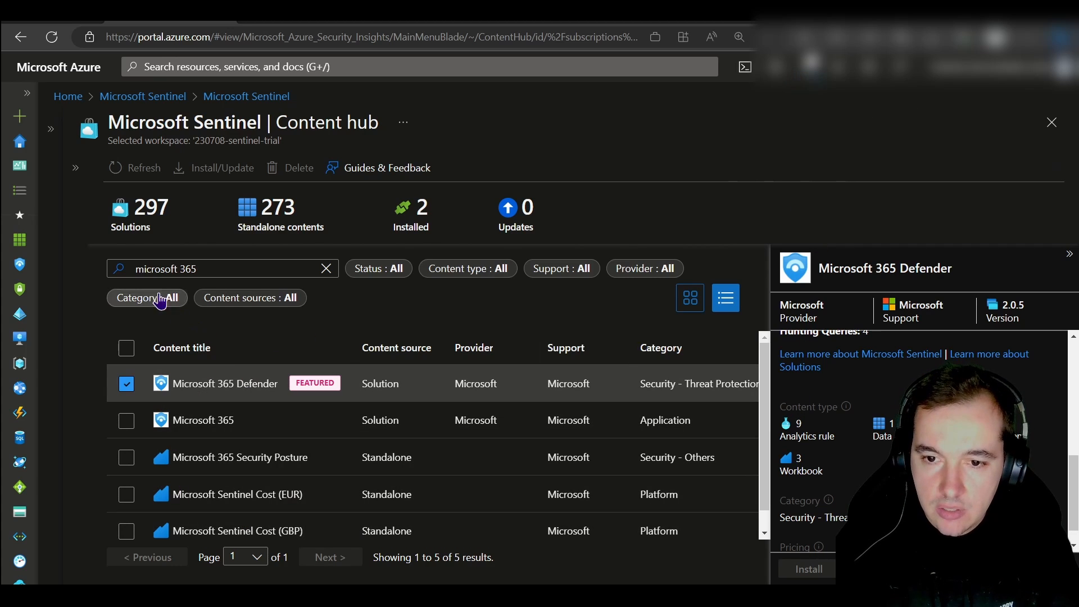
# Check the details of the Microsoft 365 Security Posture workbook, deselect it and select the Microsoft 365 Defender solution.
pyautogui.scroll(-1, 264, 442)
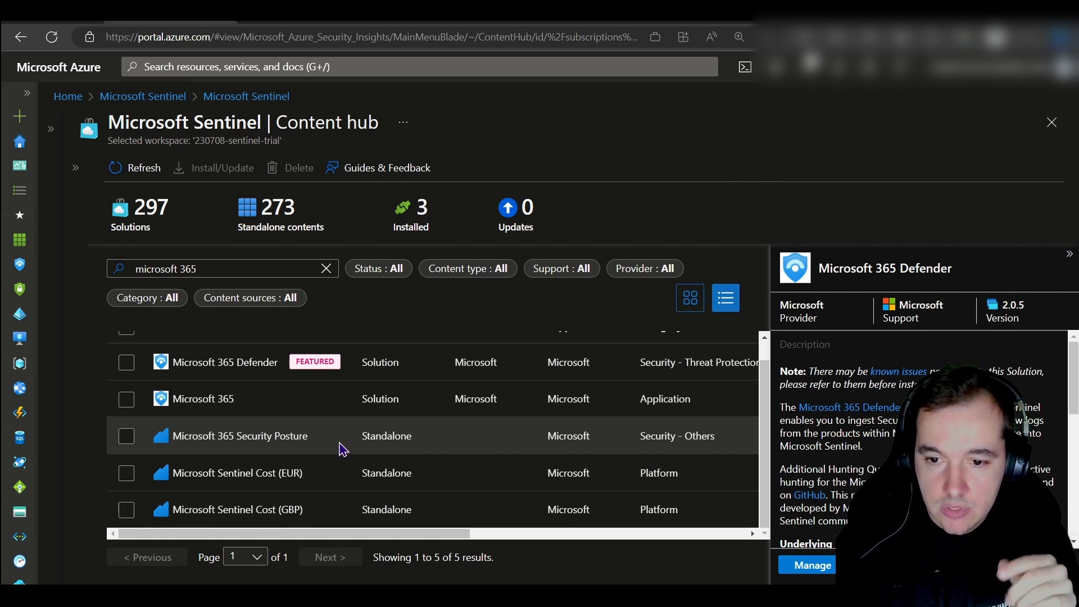
pyautogui.click(288, 450)
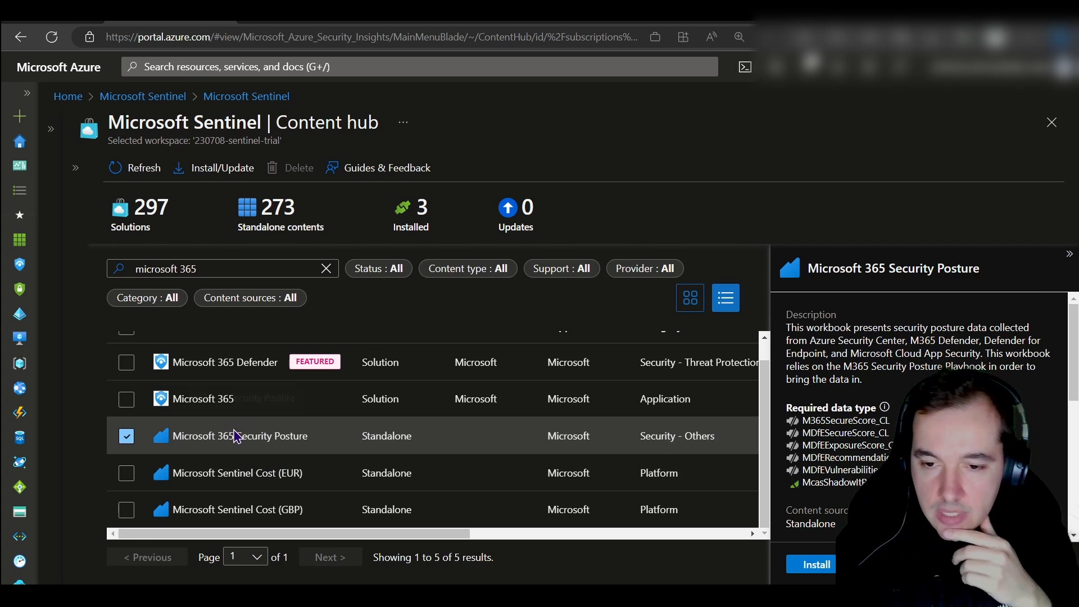
pyautogui.click(127, 437)
pyautogui.click(127, 364)
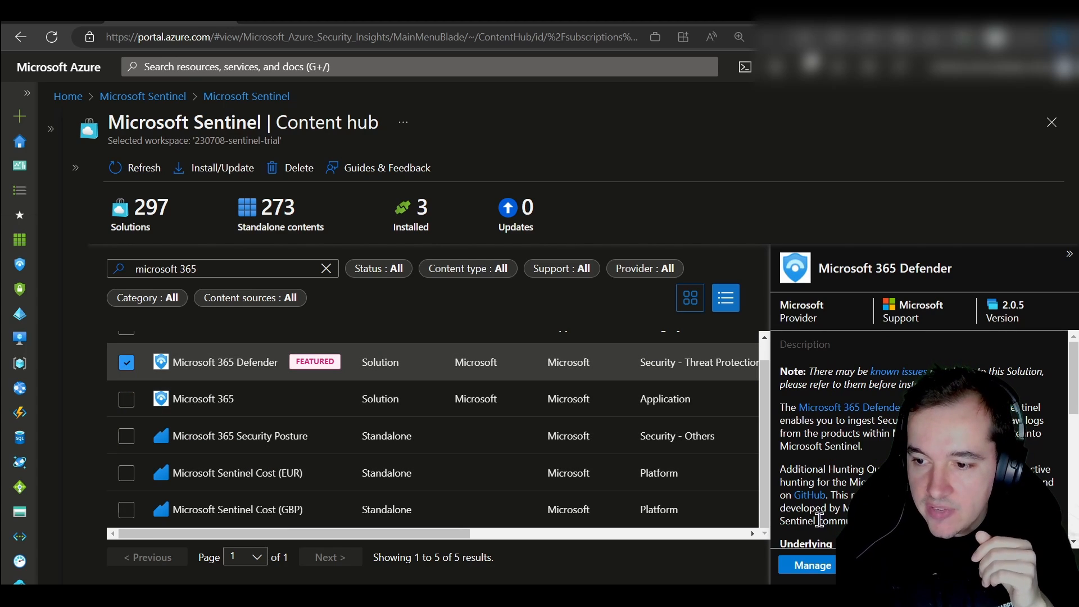
# Open the Microsoft 365 Defender data connector page from the installed solution's content and review its prerequisites.
pyautogui.click(814, 566)
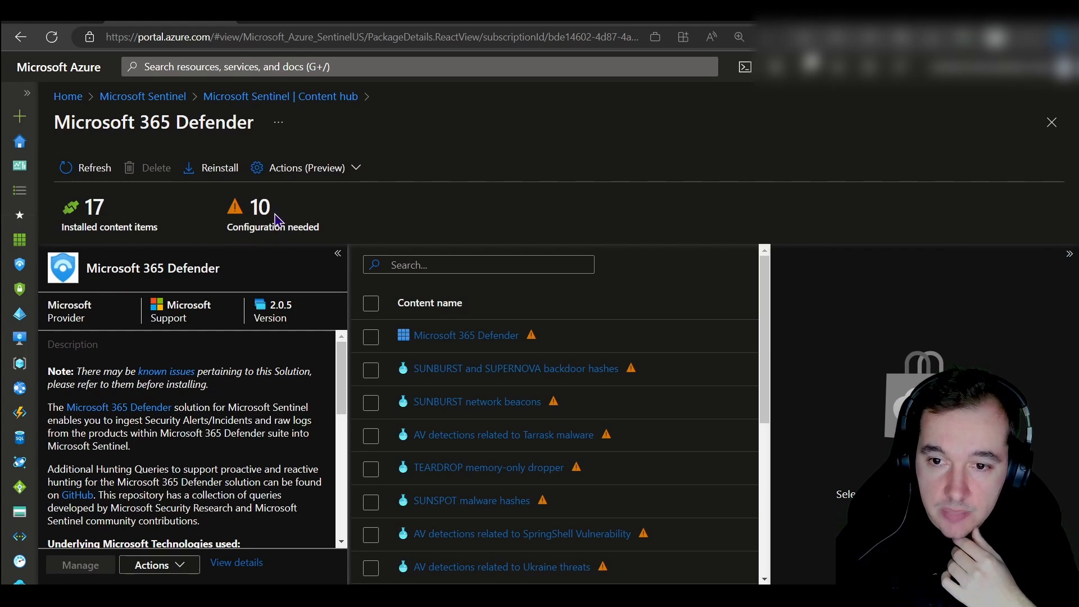
pyautogui.click(494, 348)
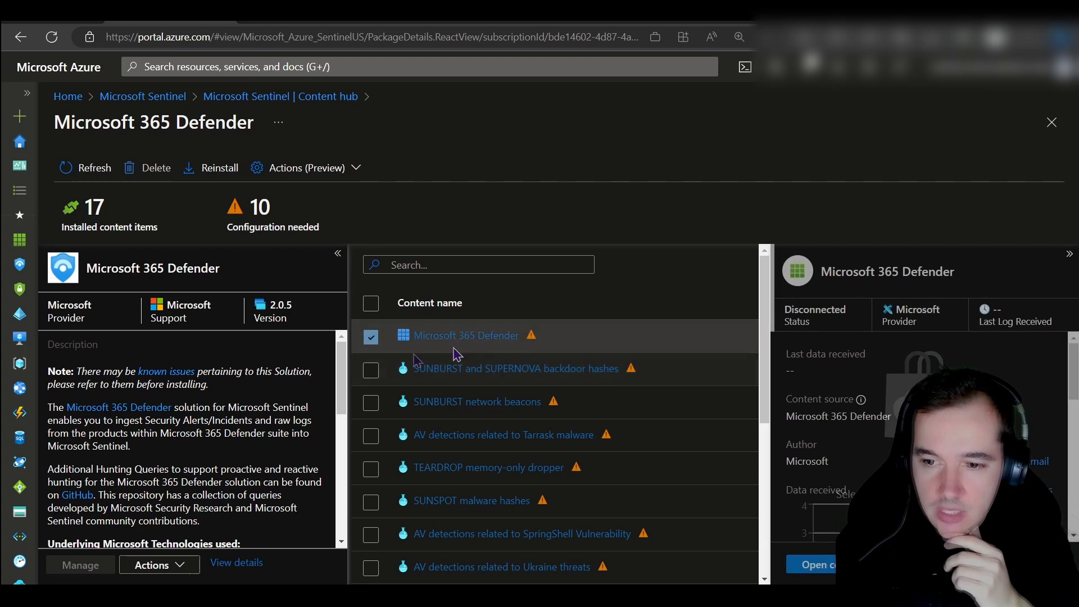
pyautogui.click(834, 568)
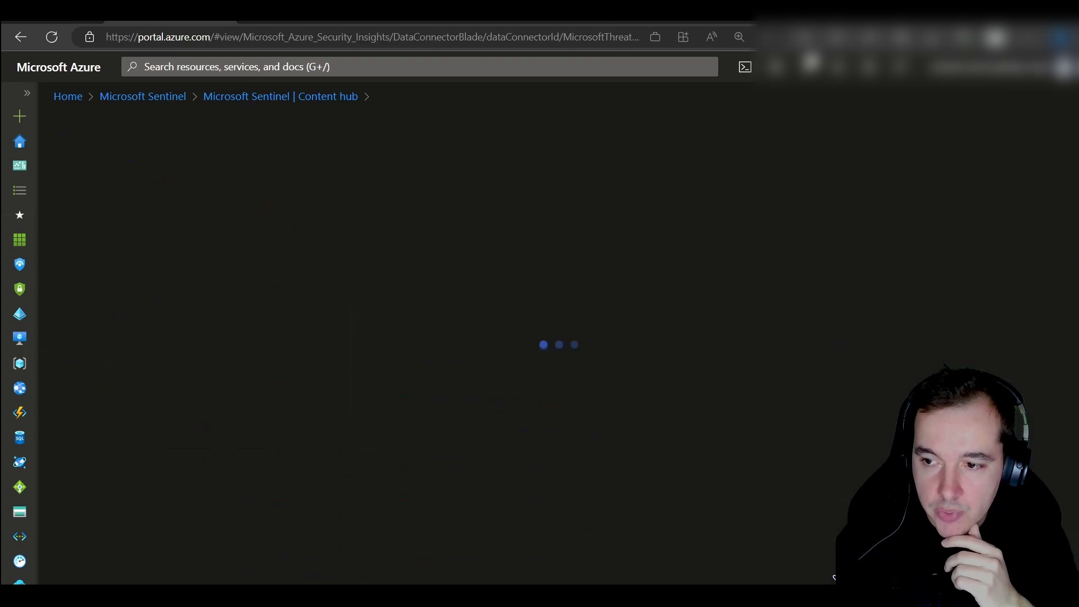
pyautogui.scroll(-3, 534, 354)
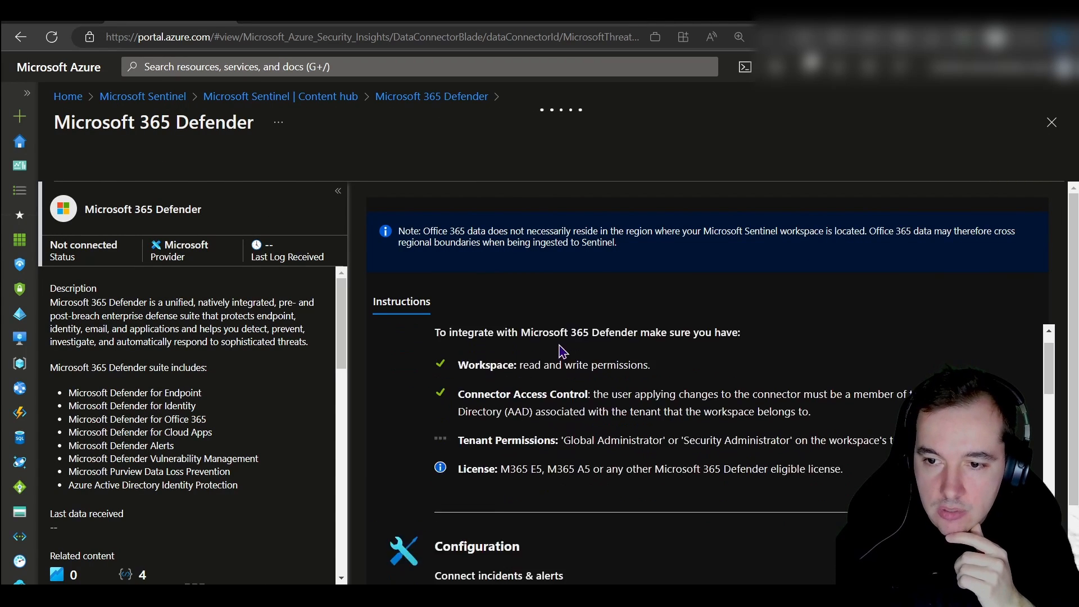
pyautogui.scroll(3, 489, 379)
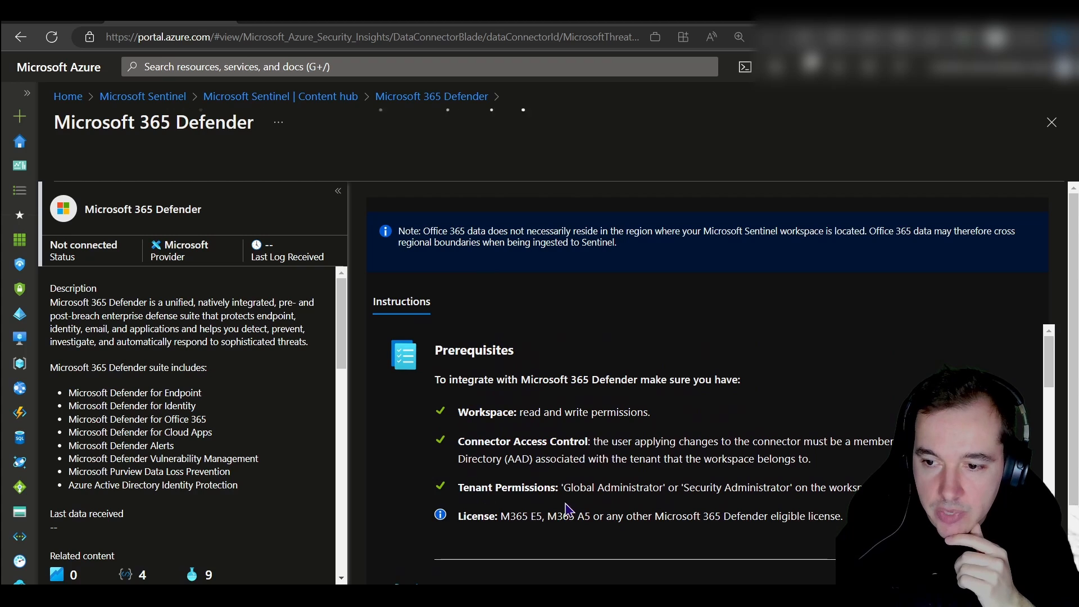
# Connect Microsoft 365 Defender incidents and alerts to the Sentinel workspace.
pyautogui.scroll(-1, 515, 444)
pyautogui.scroll(-3, 542, 456)
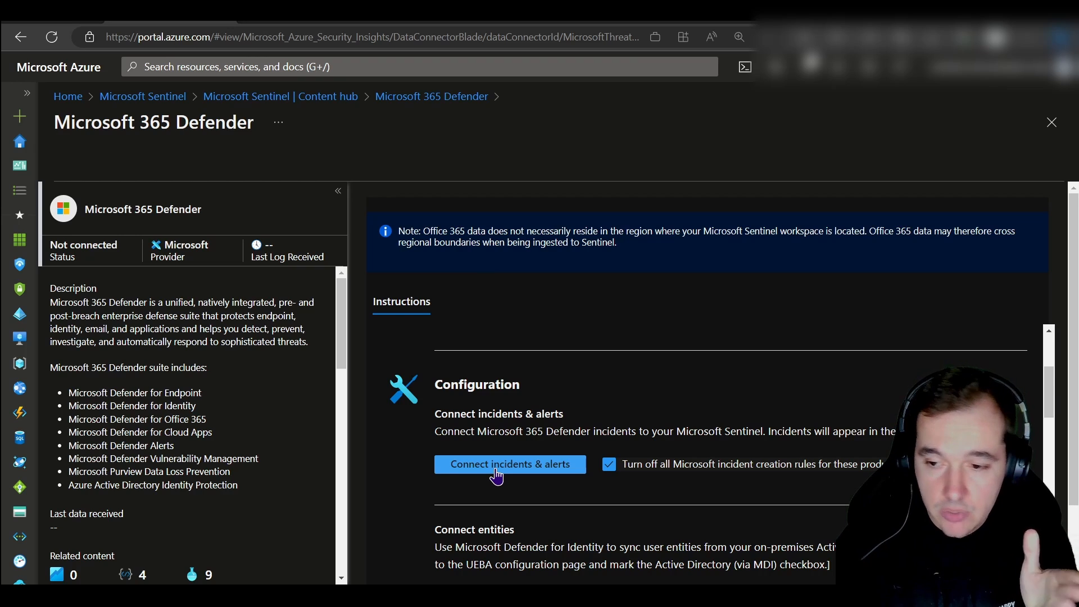
pyautogui.click(496, 475)
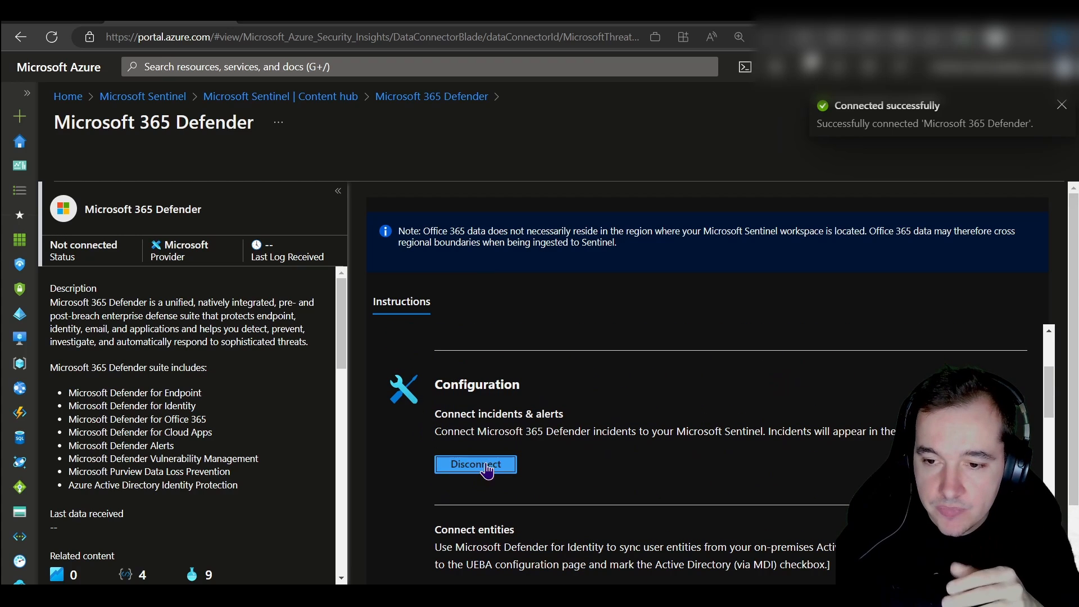
# Select all Microsoft Defender for Endpoint event logs for connection to Sentinel and look through the selected tables.
pyautogui.scroll(-3, 426, 489)
pyautogui.scroll(-2, 425, 489)
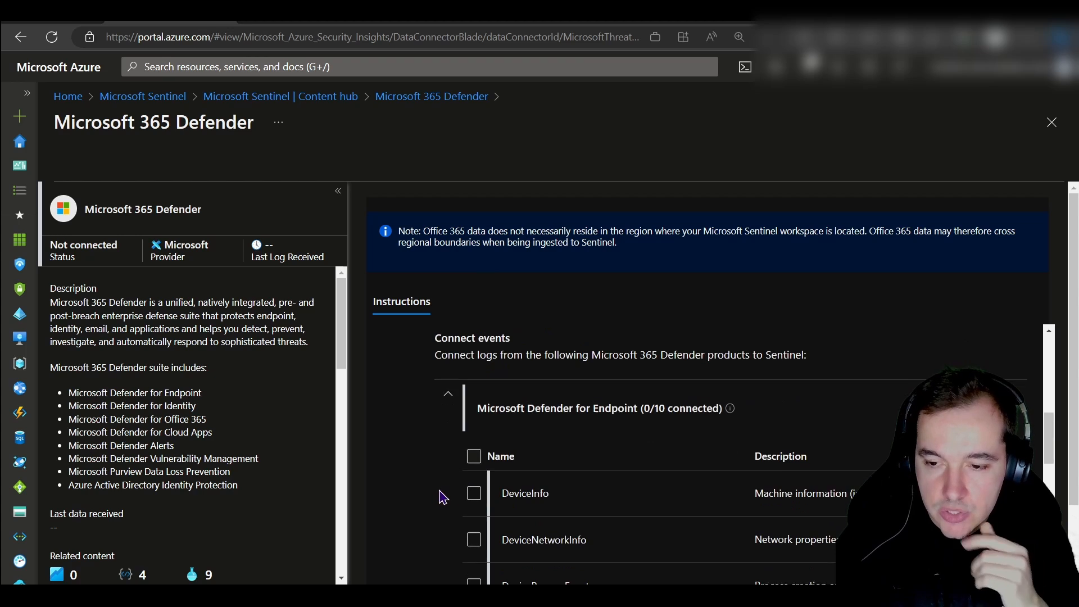
pyautogui.scroll(-1, 590, 449)
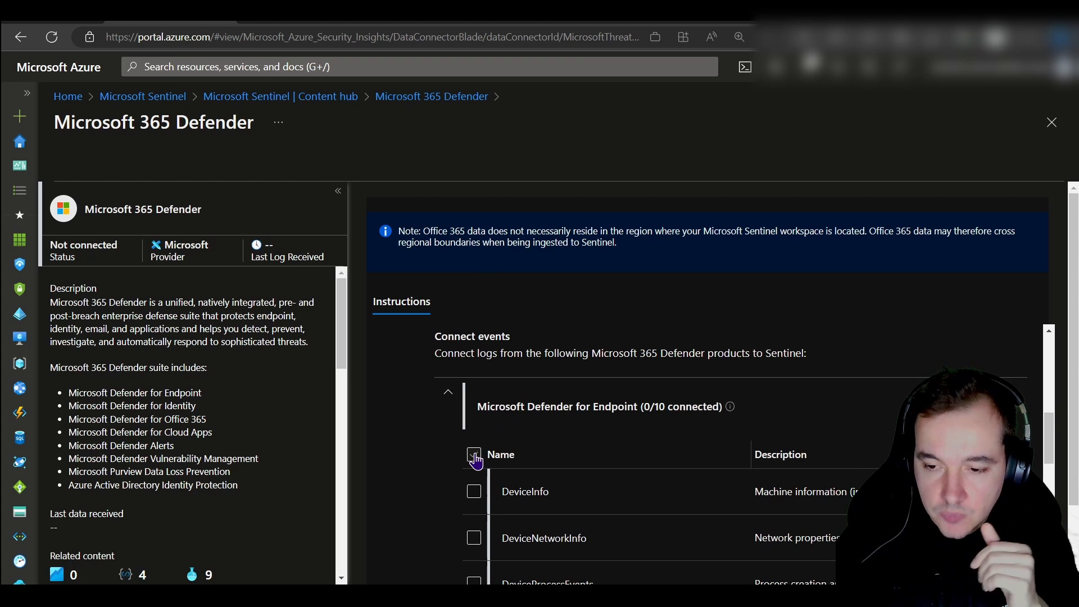
pyautogui.click(474, 455)
pyautogui.scroll(-8, 430, 464)
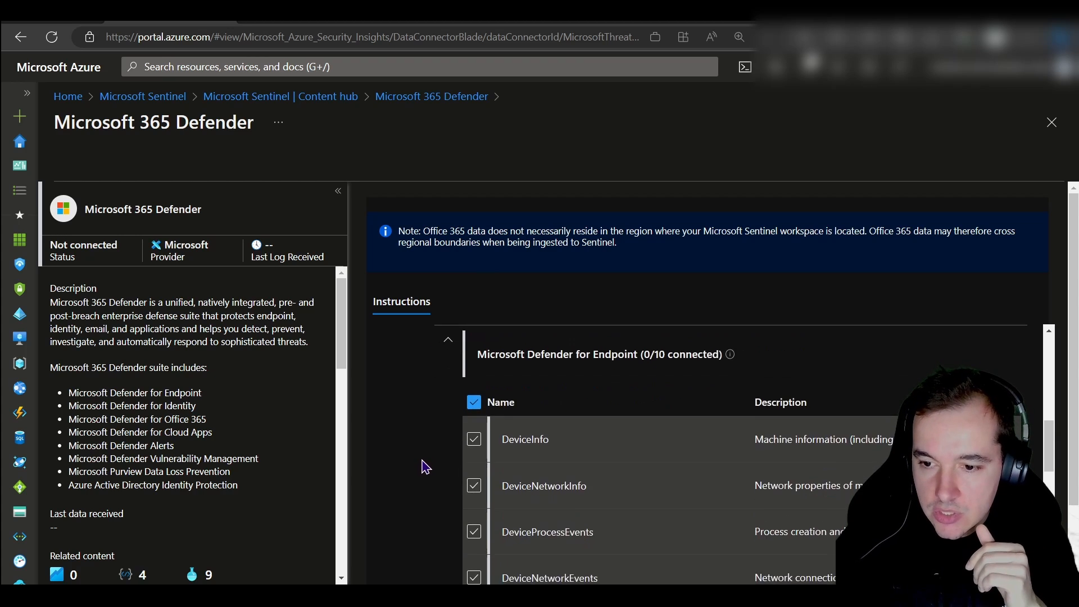
pyautogui.scroll(-2, 431, 457)
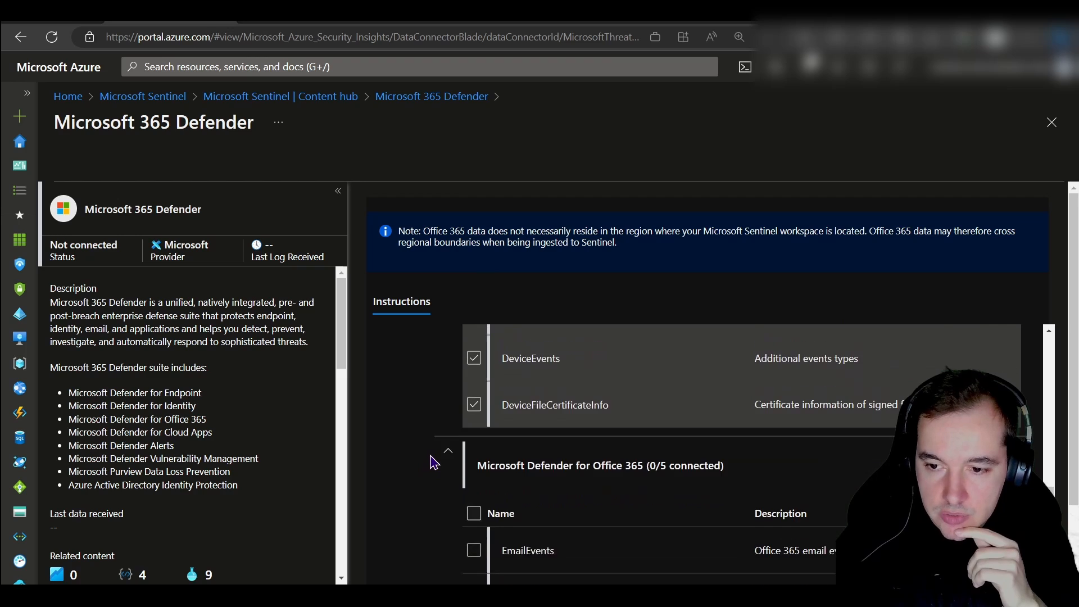
pyautogui.scroll(7, 435, 458)
pyautogui.scroll(1, 438, 463)
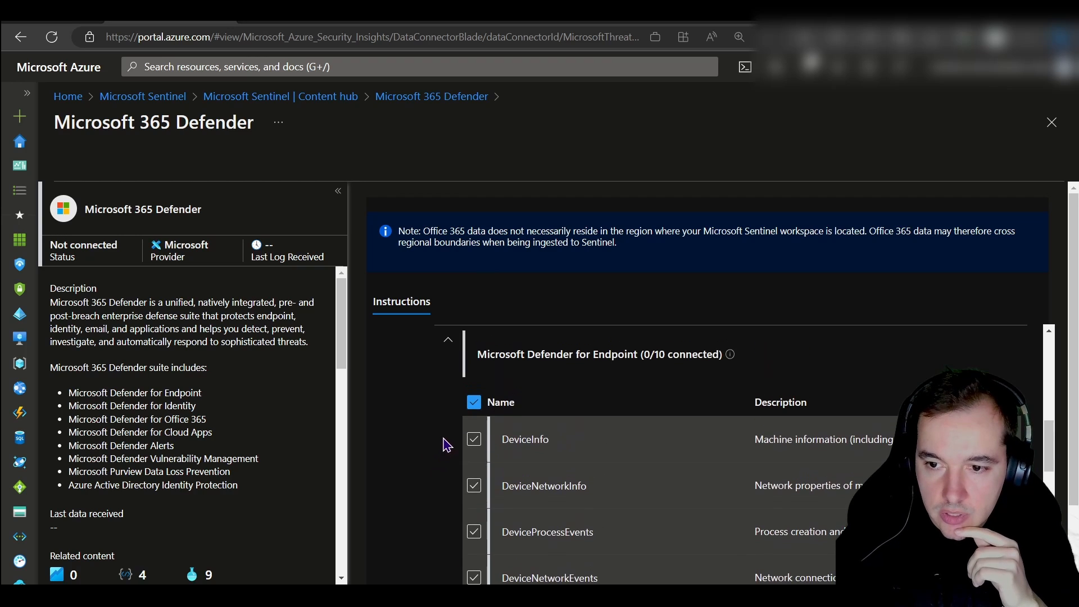
pyautogui.scroll(-8, 444, 438)
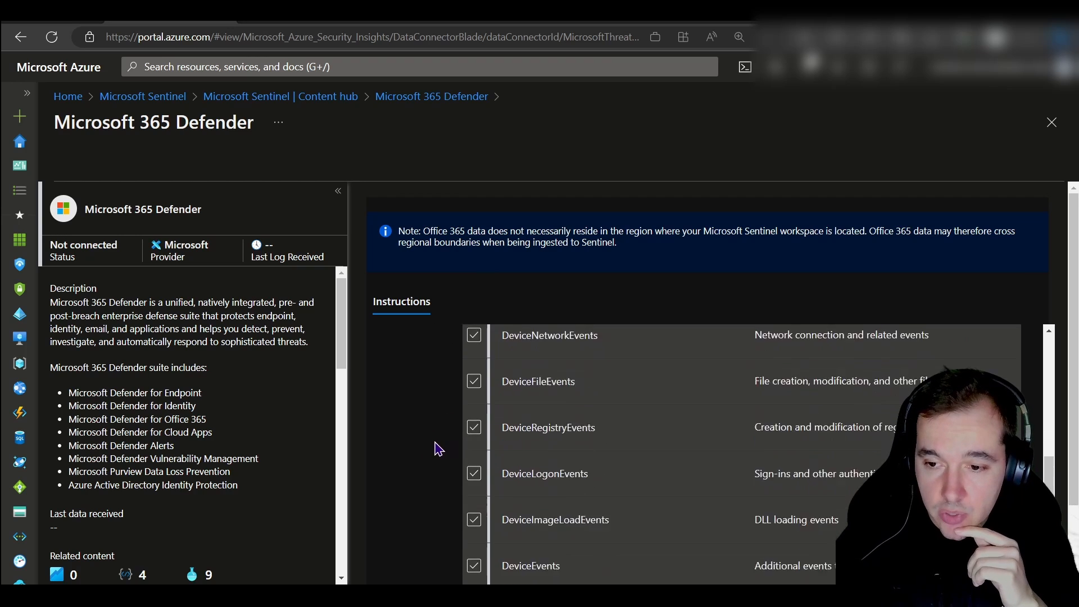
# Select all event logs for Microsoft Defender for Office 365, Cloud Apps and Identity.
pyautogui.click(474, 498)
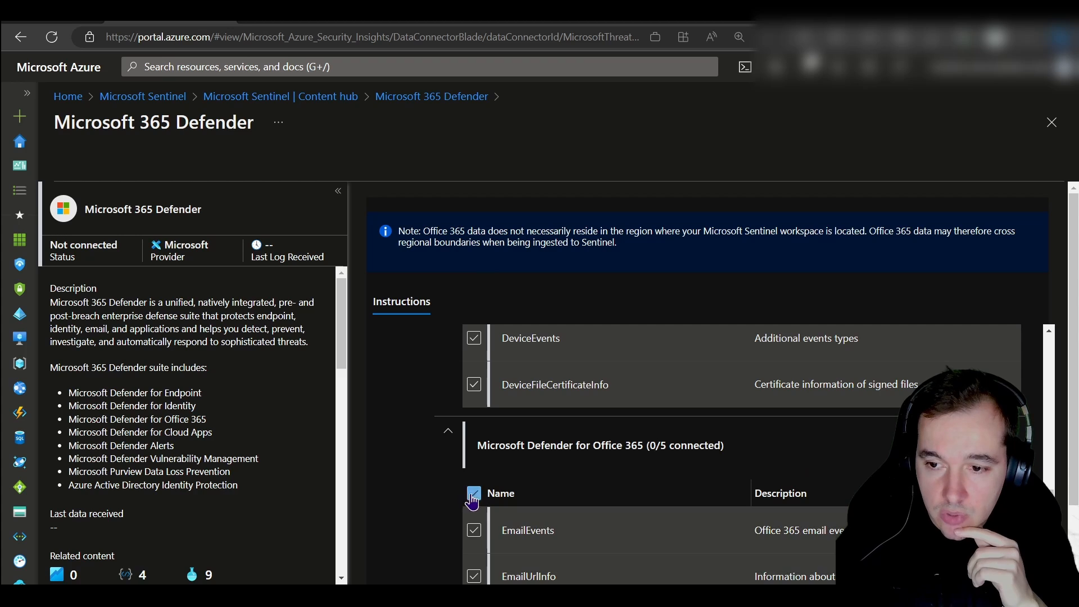
pyautogui.scroll(-2, 449, 455)
pyautogui.scroll(-3, 449, 454)
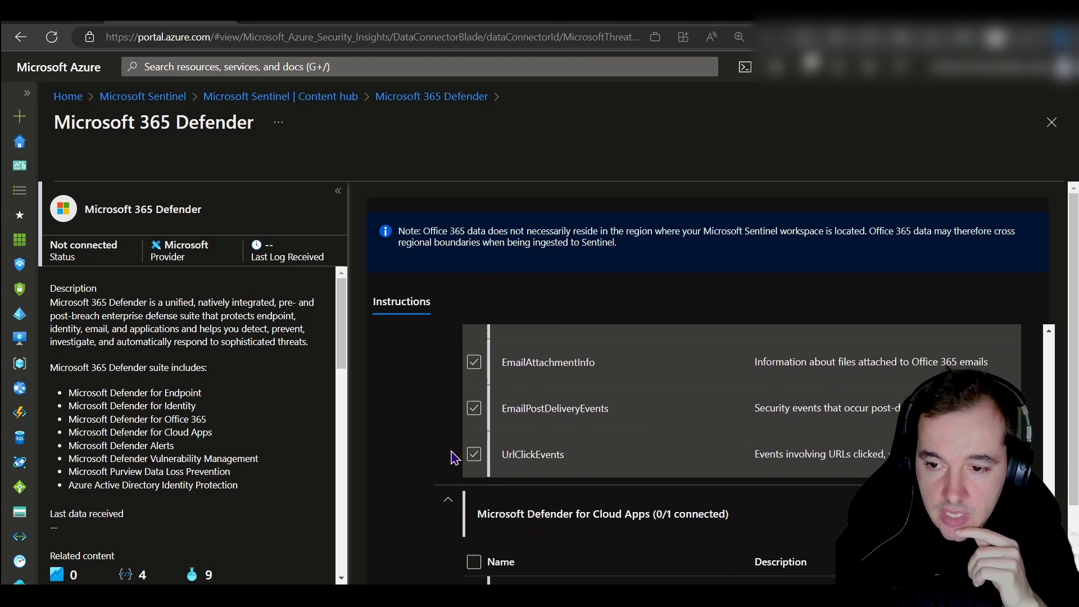
pyautogui.click(474, 510)
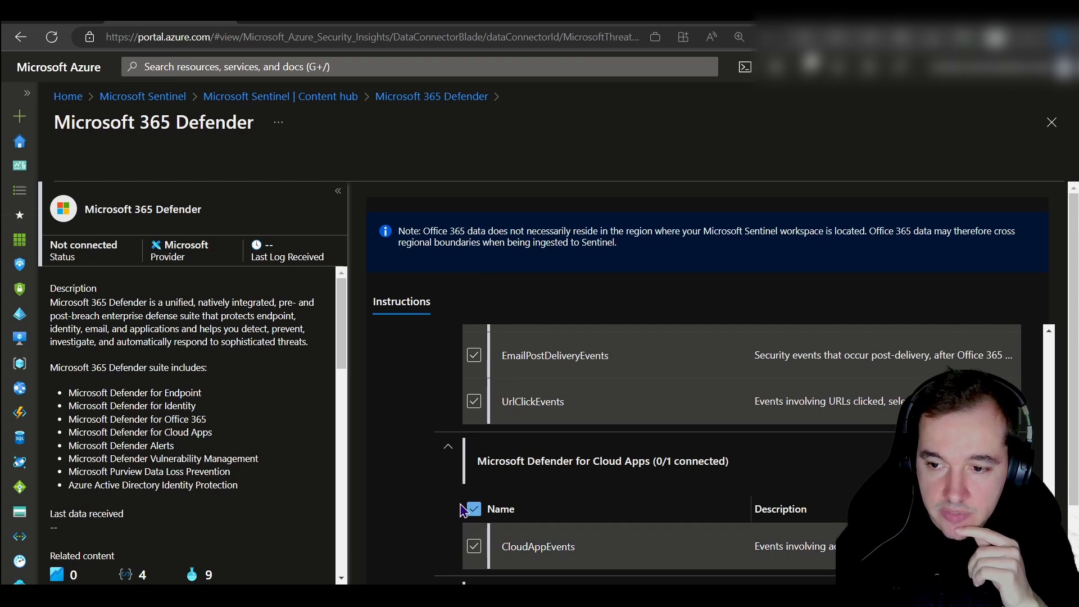
pyautogui.scroll(-3, 435, 495)
pyautogui.click(474, 496)
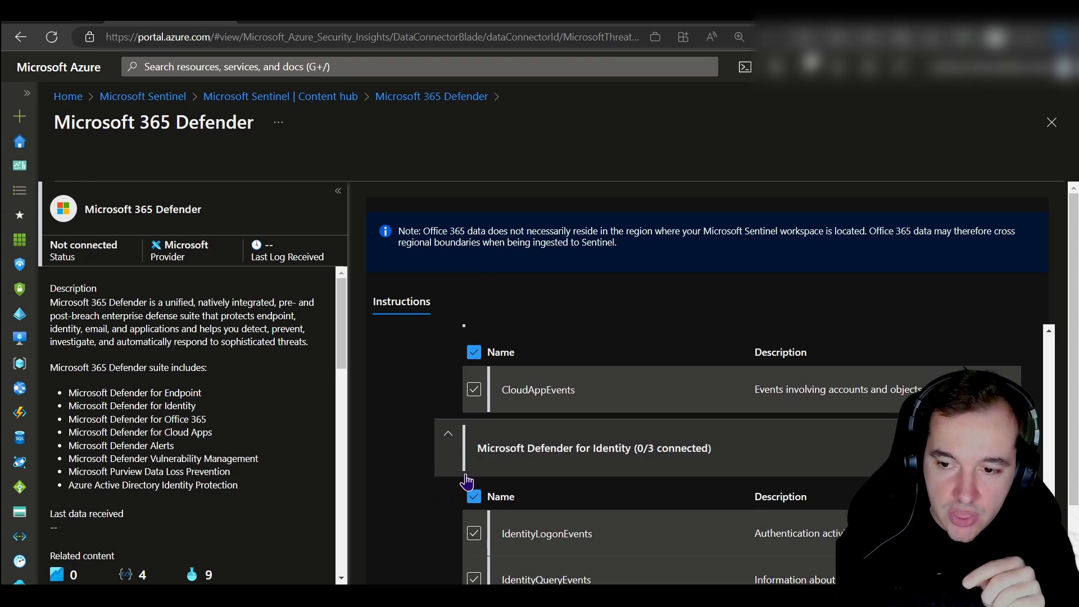
# Include the AlertInfo and AlertEvidence logs of Microsoft Defender Alerts, apply the connector changes and check the products' connection status.
pyautogui.scroll(5, 547, 395)
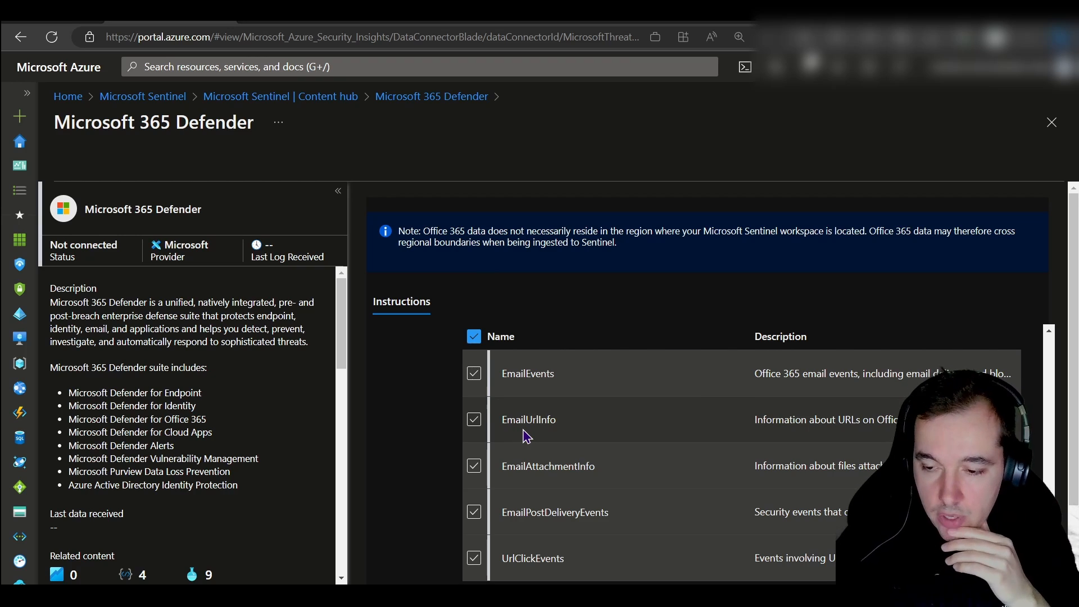
pyautogui.scroll(-15, 447, 441)
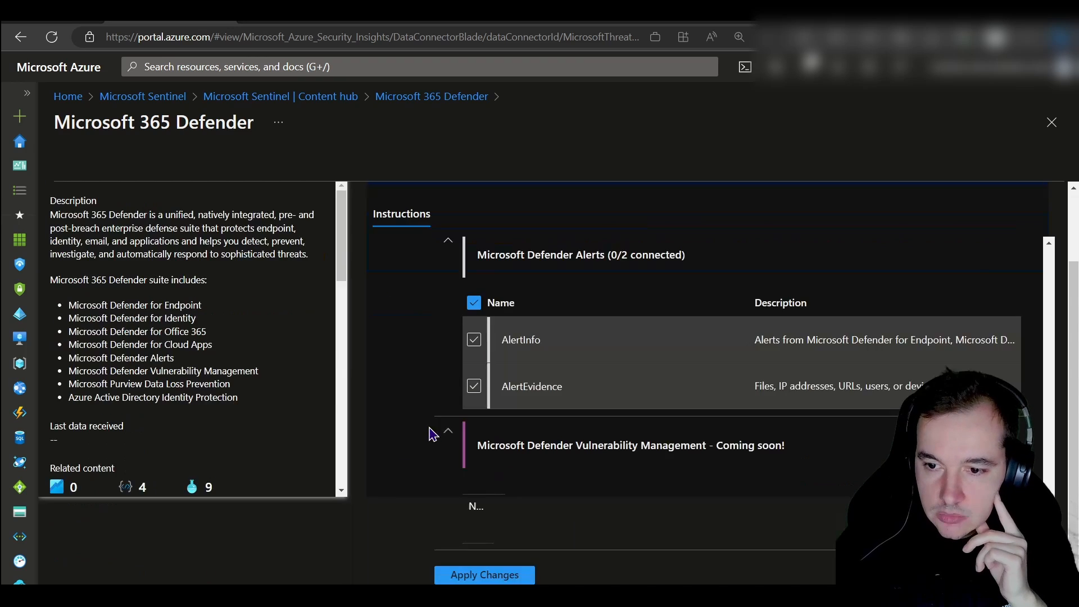
pyautogui.scroll(-2, 431, 435)
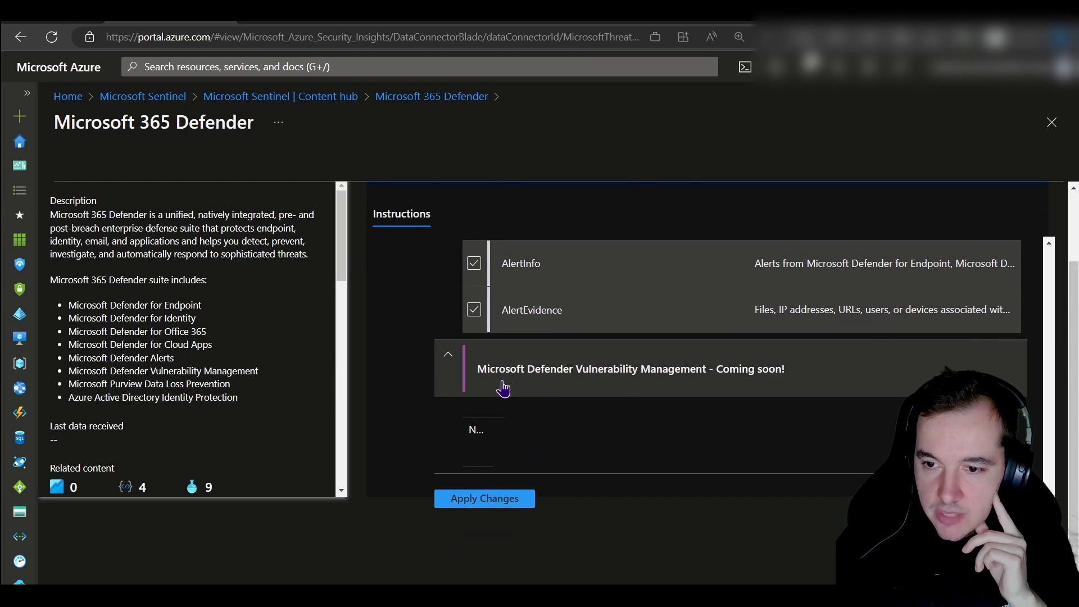
pyautogui.click(465, 504)
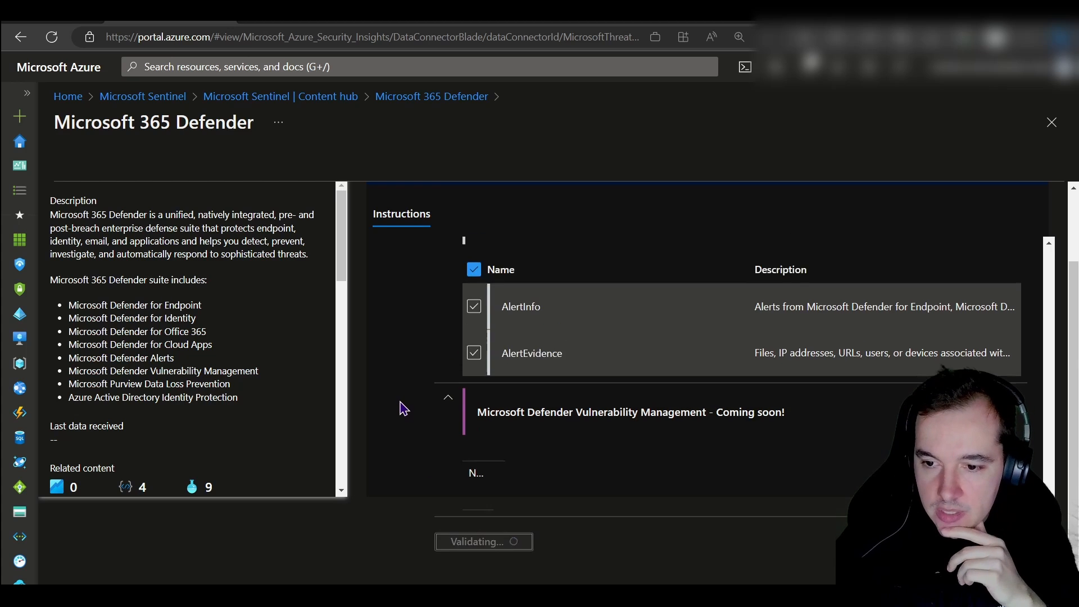
pyautogui.scroll(7, 403, 409)
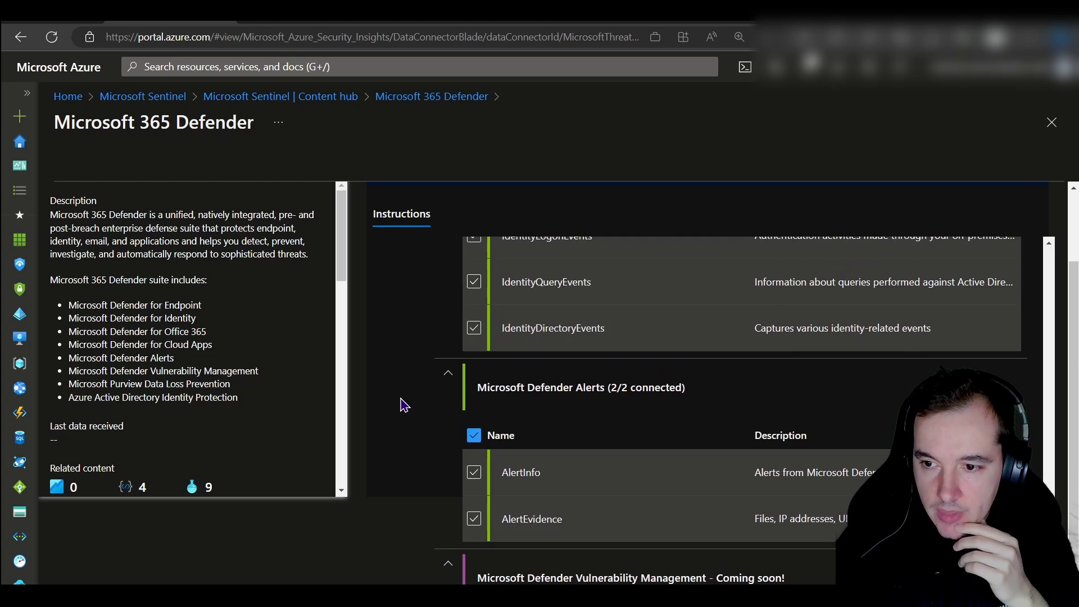
pyautogui.scroll(10, 505, 458)
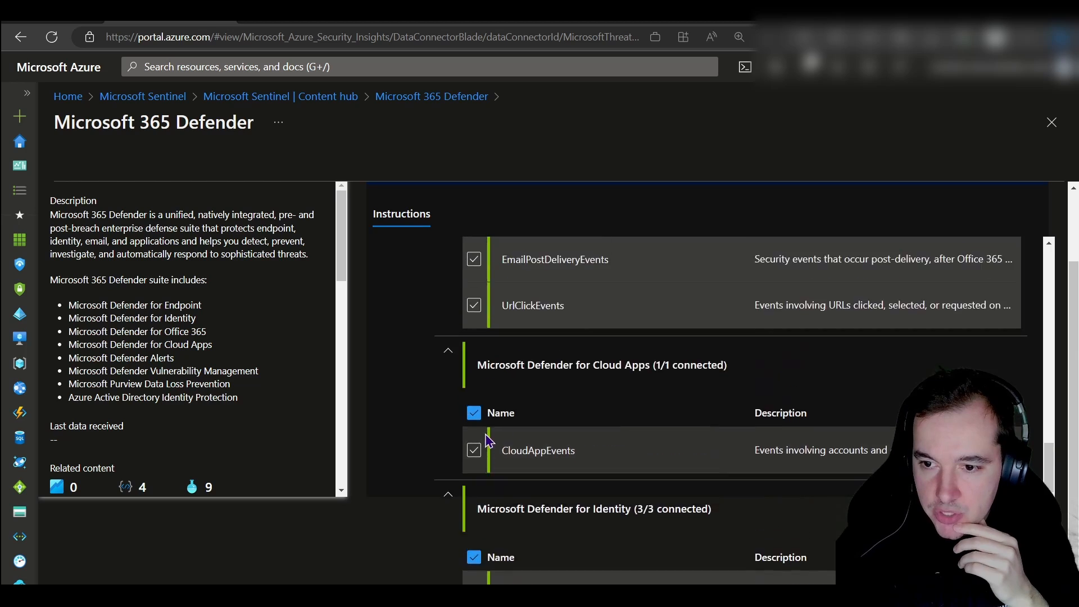
pyautogui.scroll(3, 484, 435)
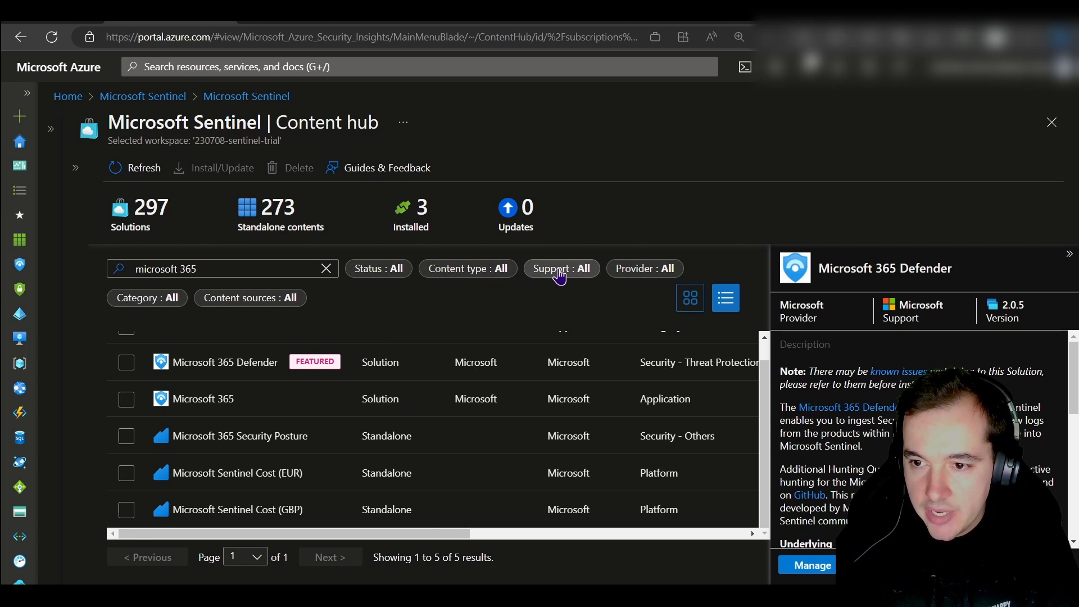
# Filter the Content hub results by status to show only installed content.
pyautogui.click(376, 270)
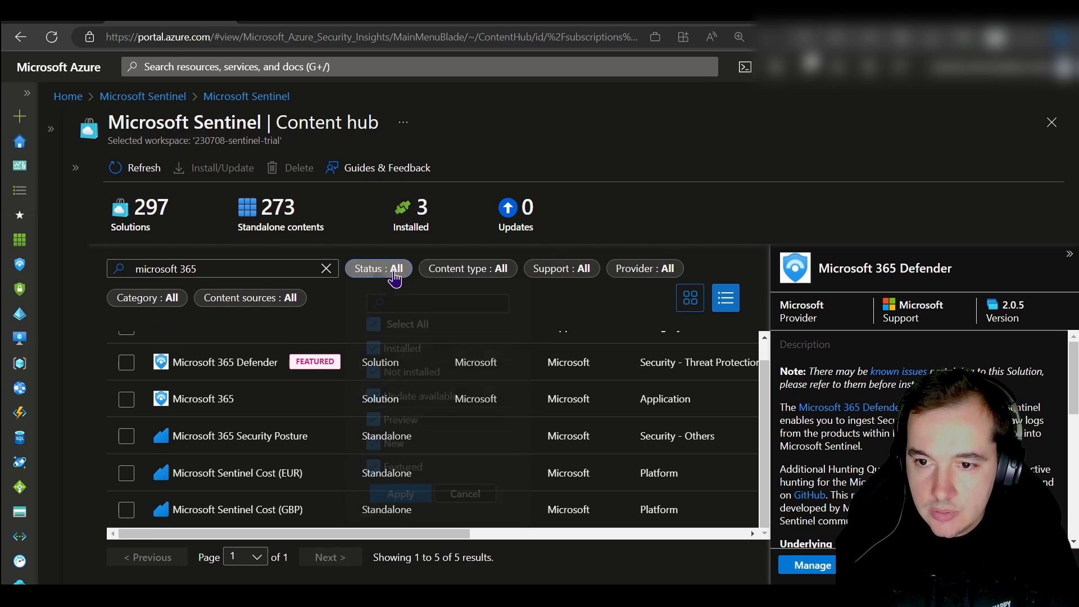
pyautogui.click(374, 333)
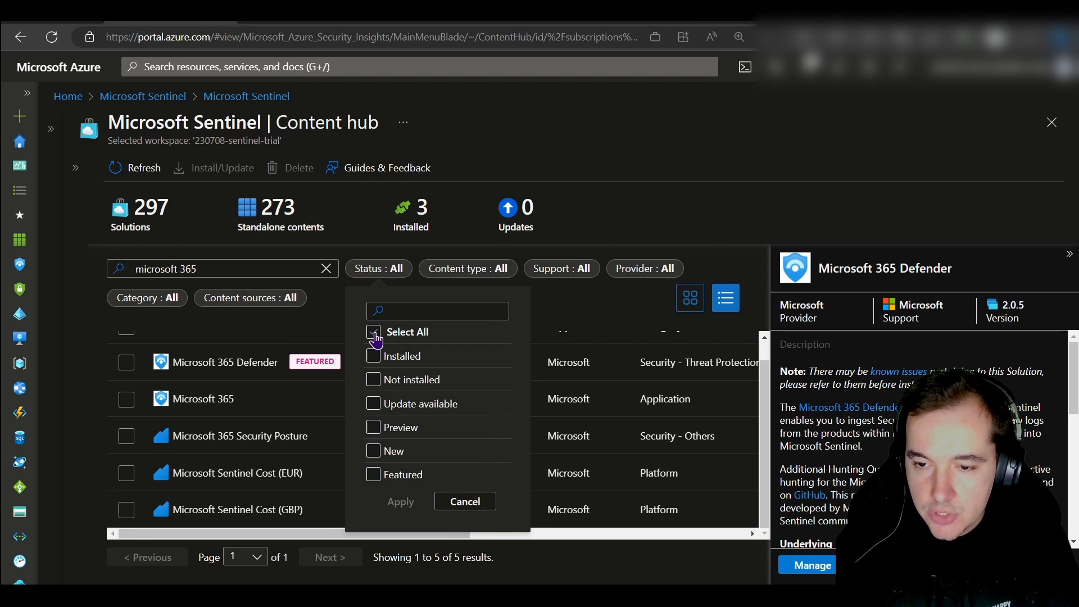
pyautogui.click(373, 356)
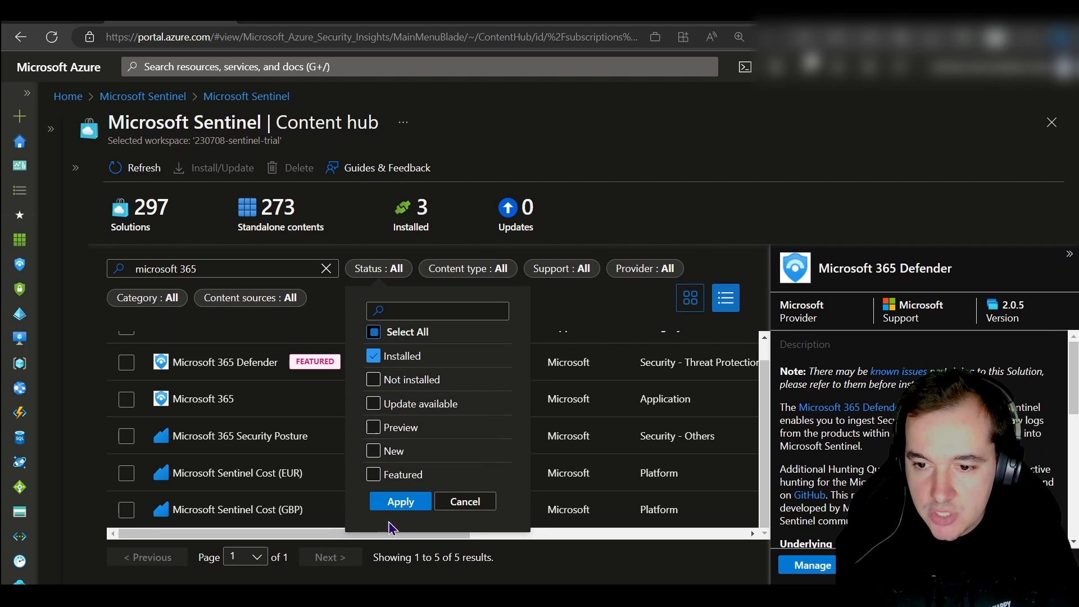
pyautogui.click(398, 501)
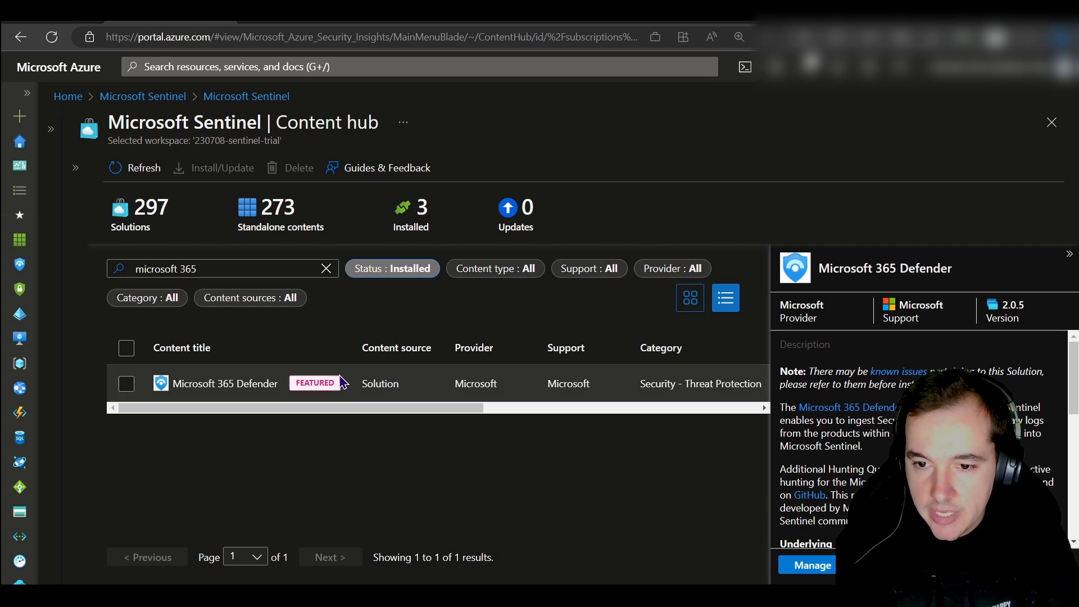
pyautogui.moveTo(330, 409); pyautogui.dragTo(252, 427)
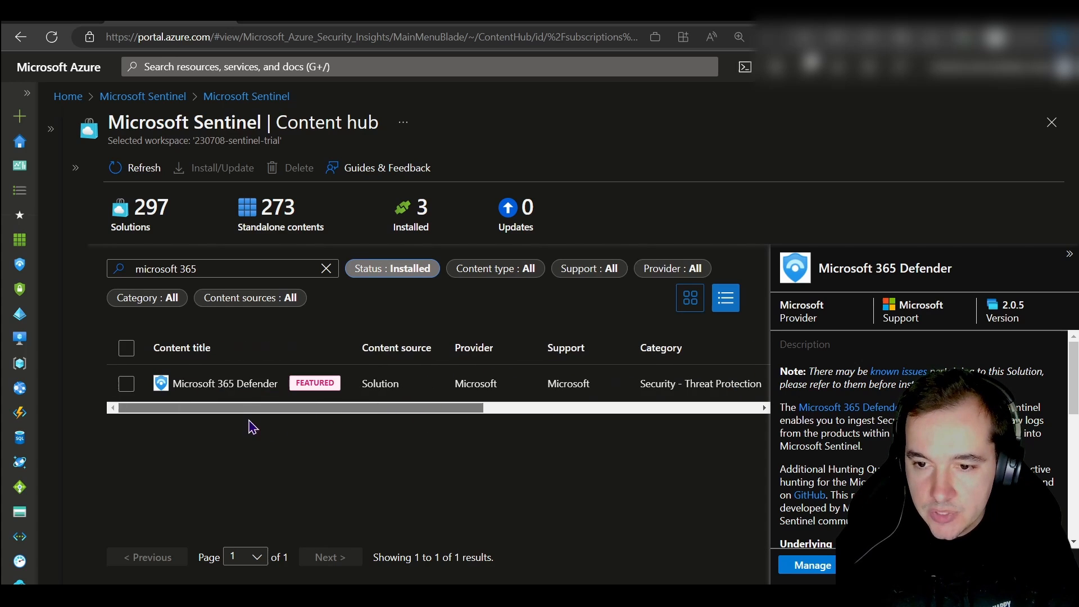
# Search the Content hub for "microsoft defender" and reset the status filter to include all statuses.
pyautogui.doubleClick(215, 268)
pyautogui.hotkey('ctrl', 'a')
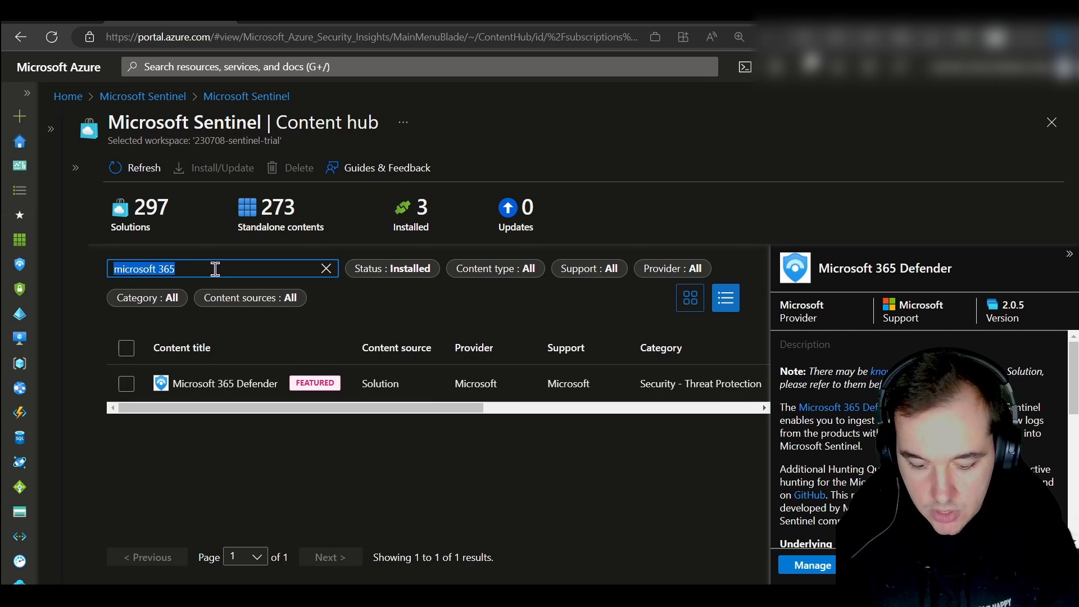
pyautogui.write('micros')
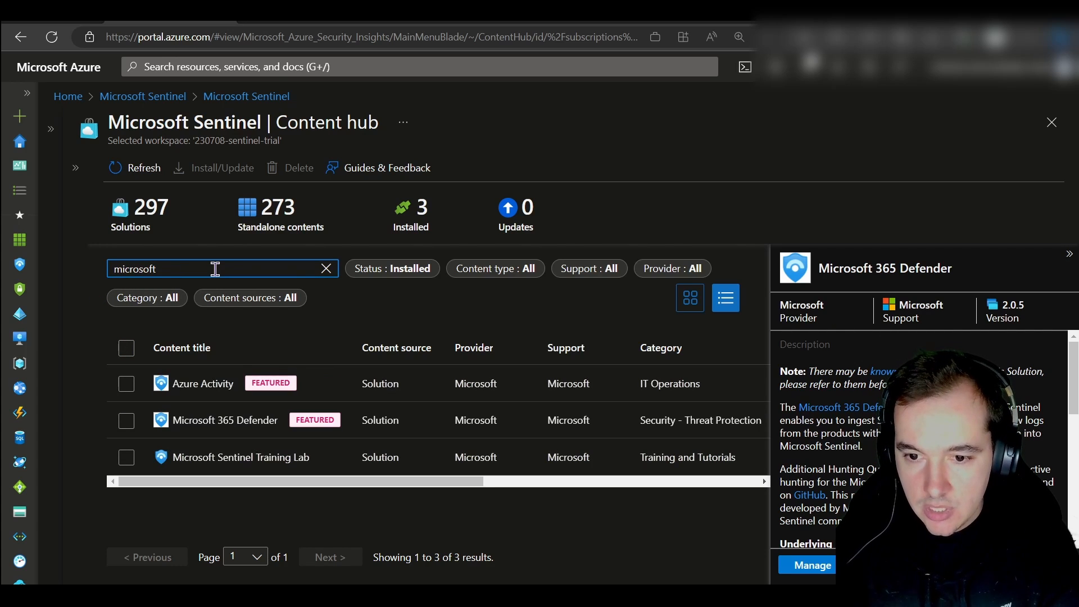
pyautogui.write('oft')
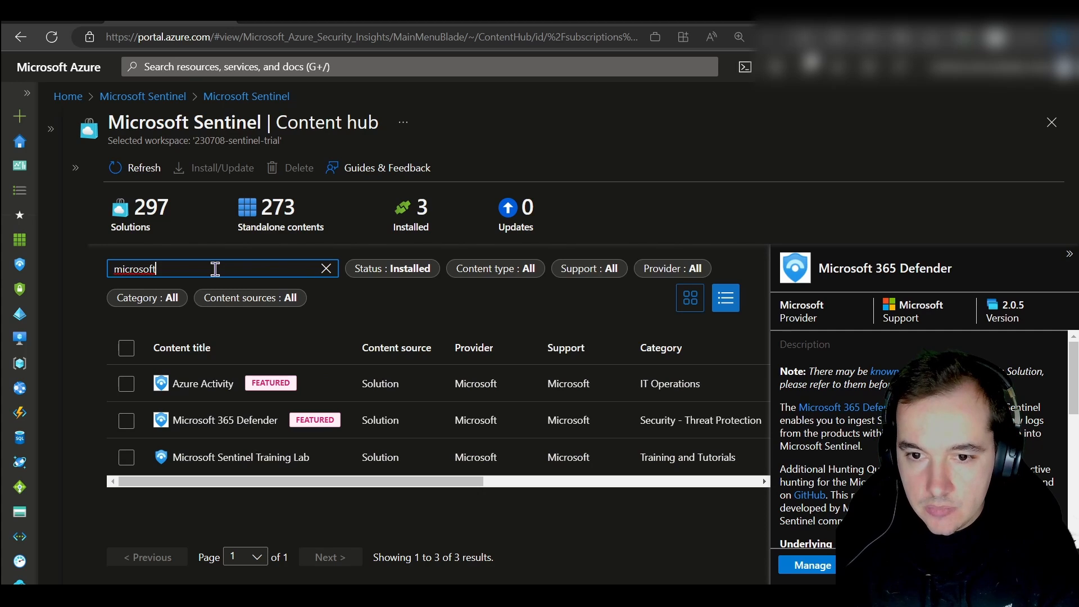
pyautogui.write(' defender')
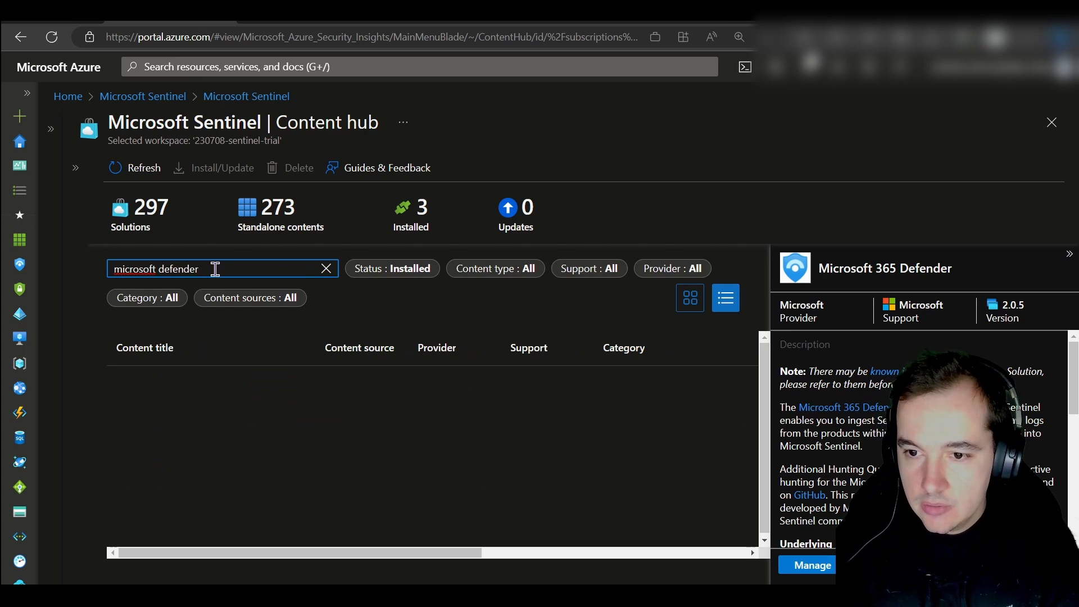
pyautogui.click(404, 269)
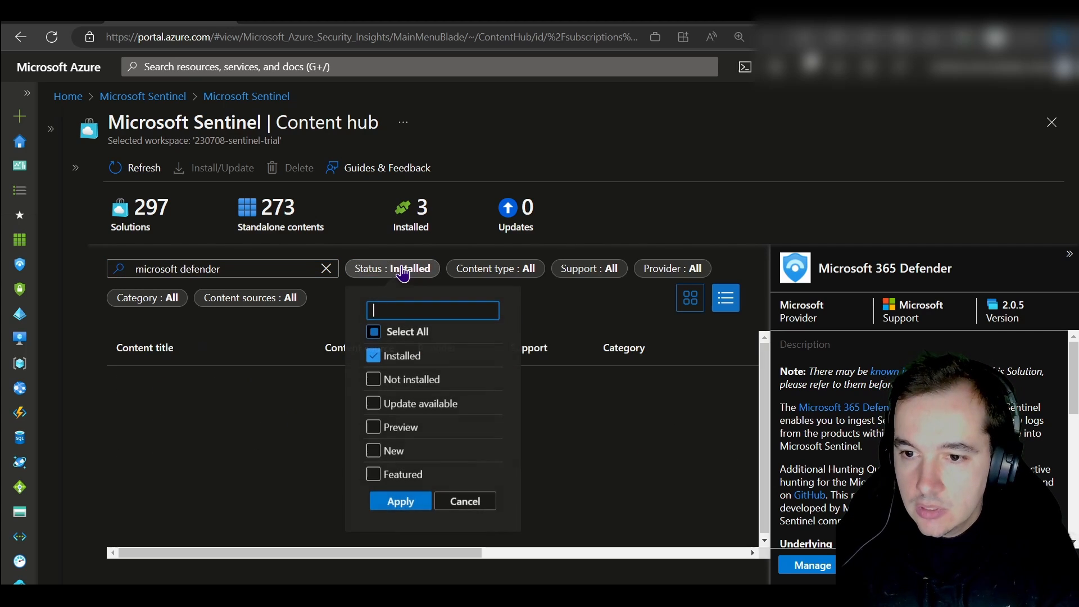
pyautogui.click(373, 332)
pyautogui.click(400, 501)
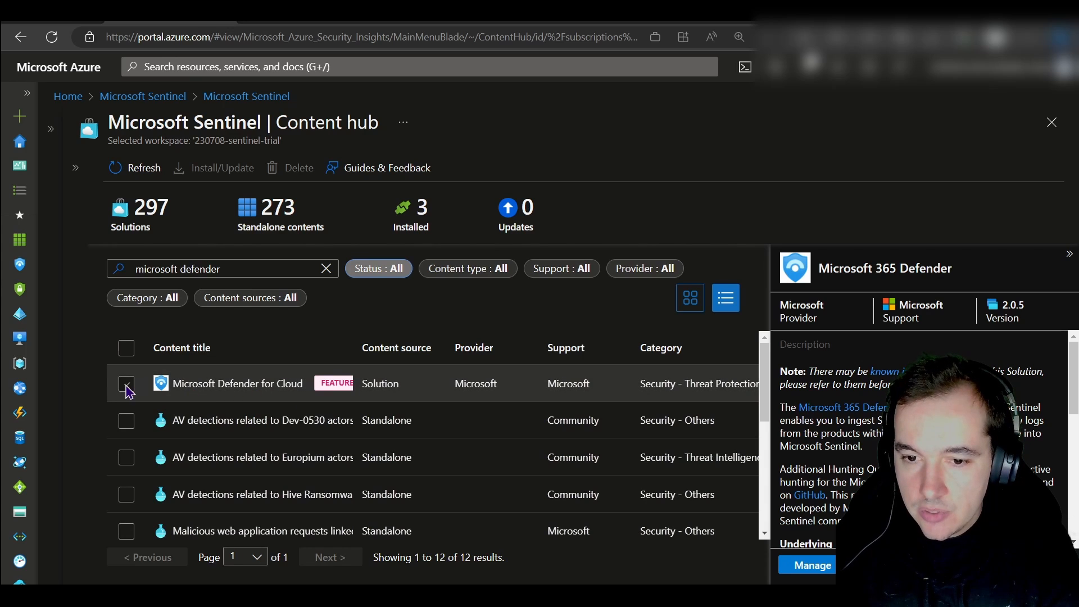
# Install the Microsoft Defender for Cloud solution from the Content hub and open its management page.
pyautogui.click(127, 388)
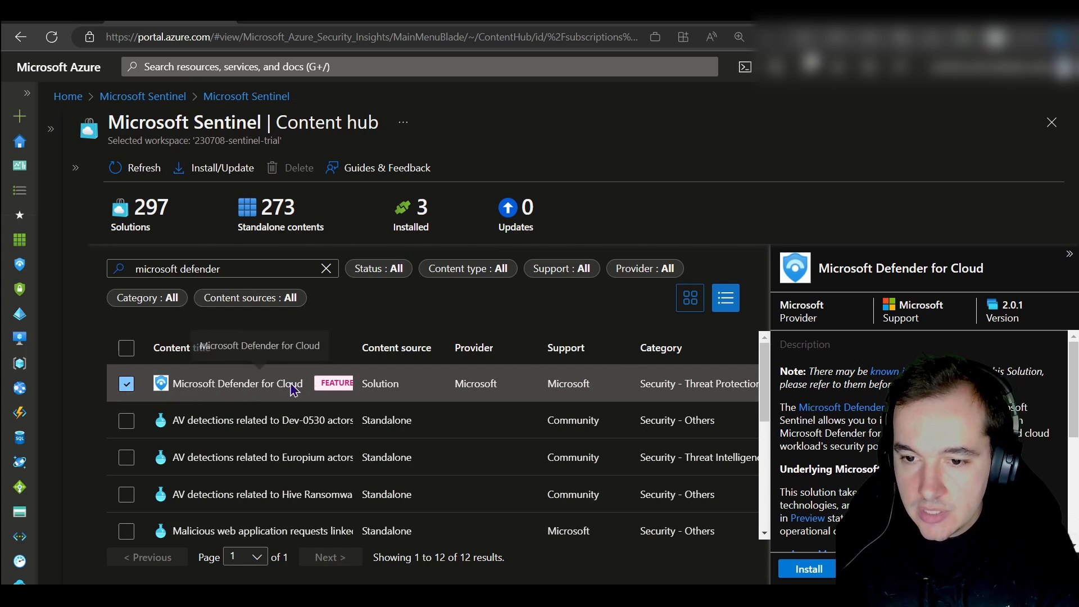
pyautogui.click(804, 572)
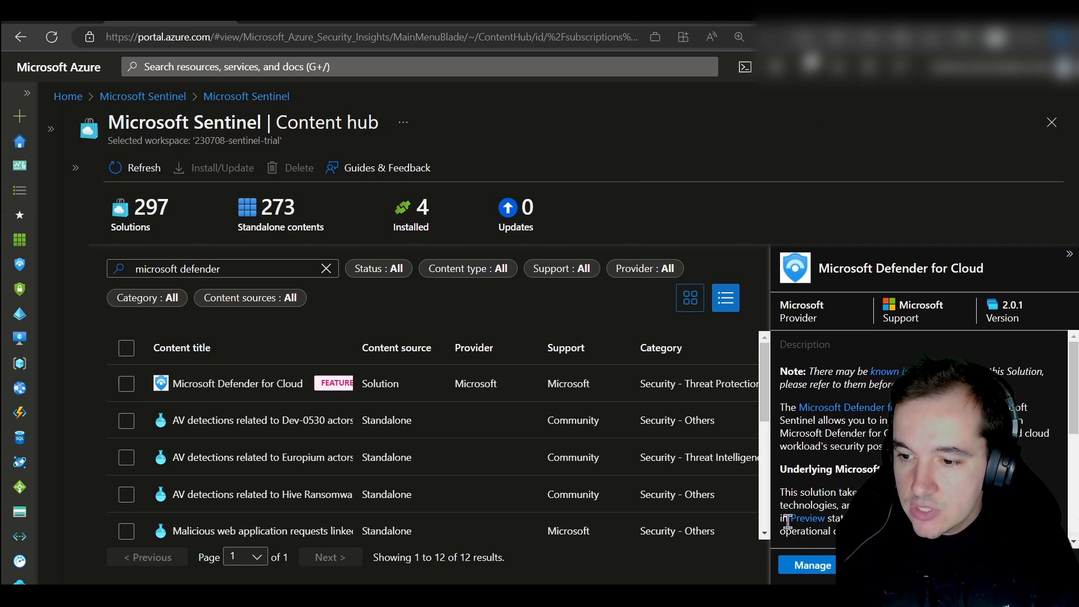
pyautogui.click(805, 568)
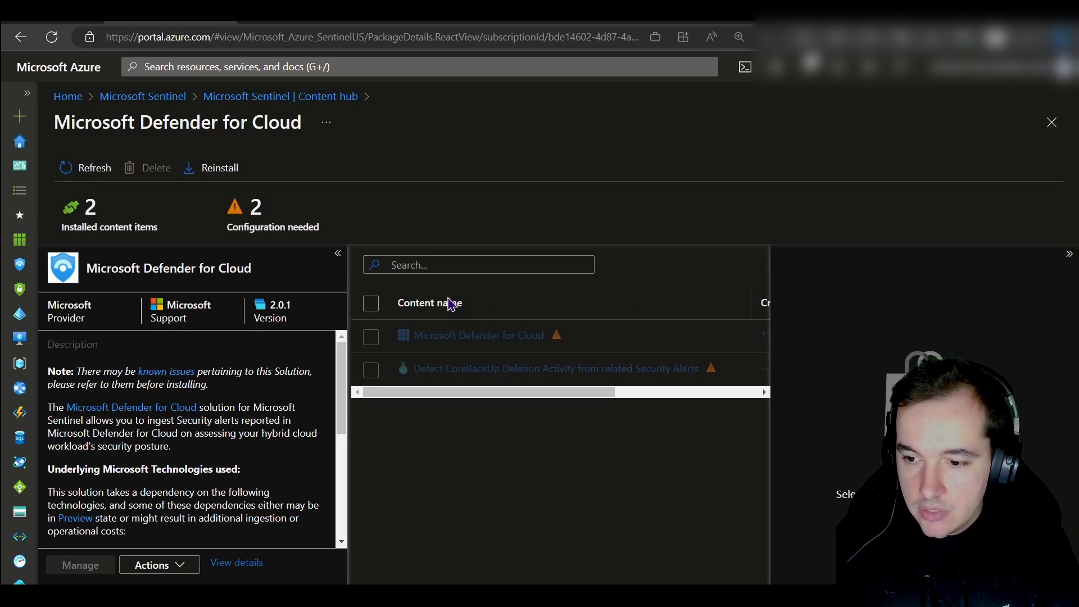
# Connect the listed Azure subscription in the Microsoft Defender for Cloud data connector and return to the Content hub.
pyautogui.click(372, 336)
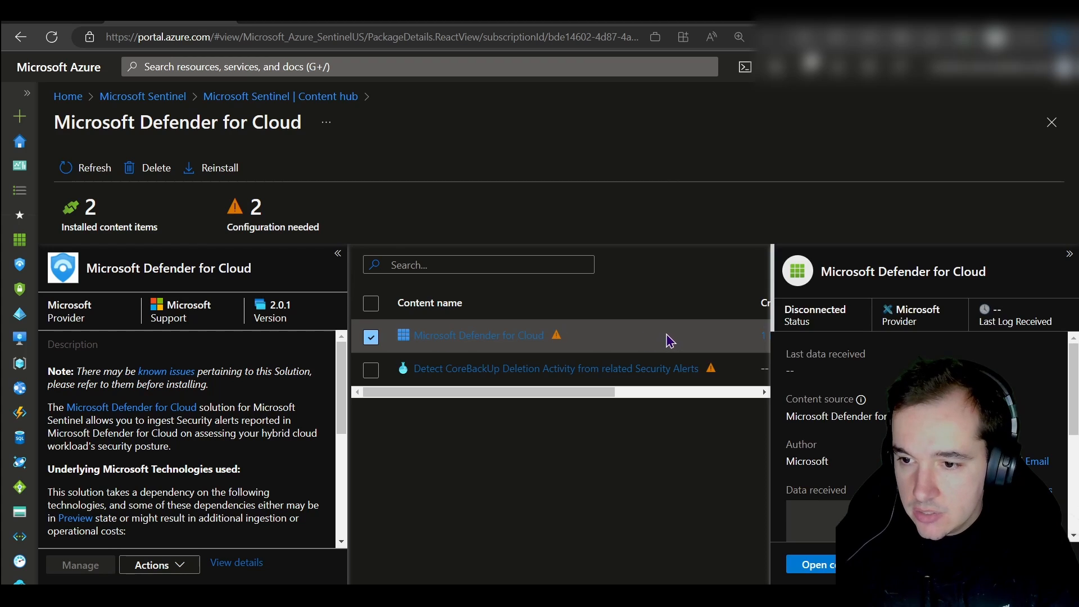
pyautogui.click(815, 565)
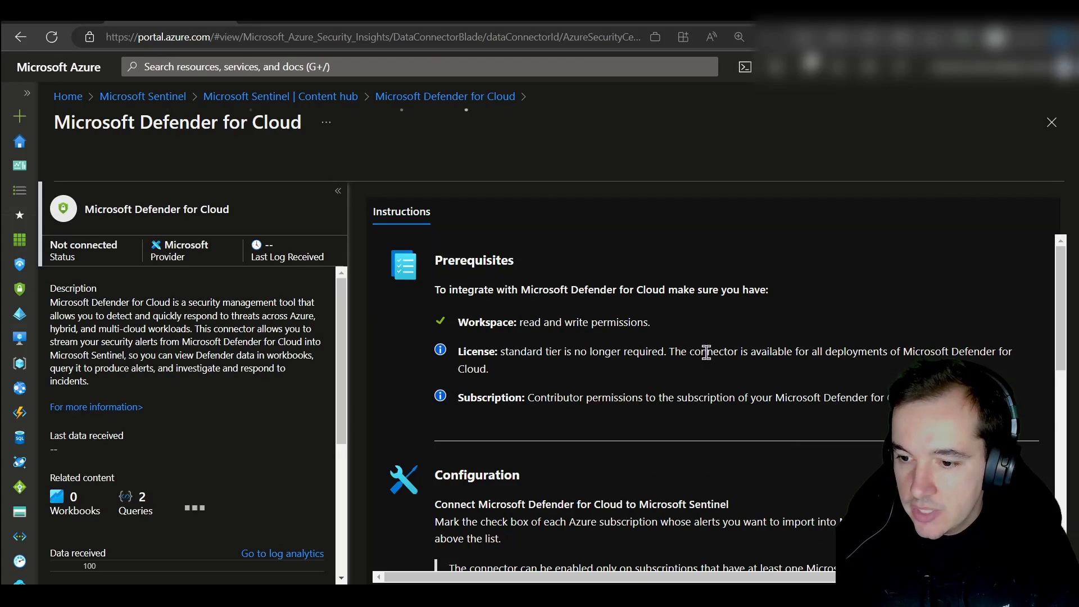
pyautogui.scroll(-3, 543, 343)
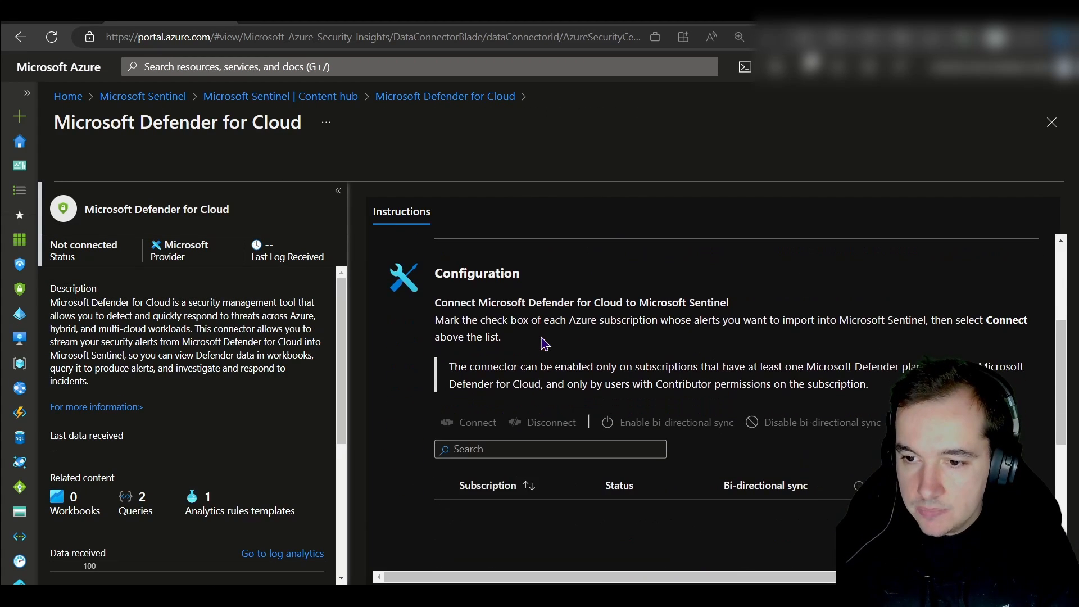
pyautogui.scroll(-1, 458, 323)
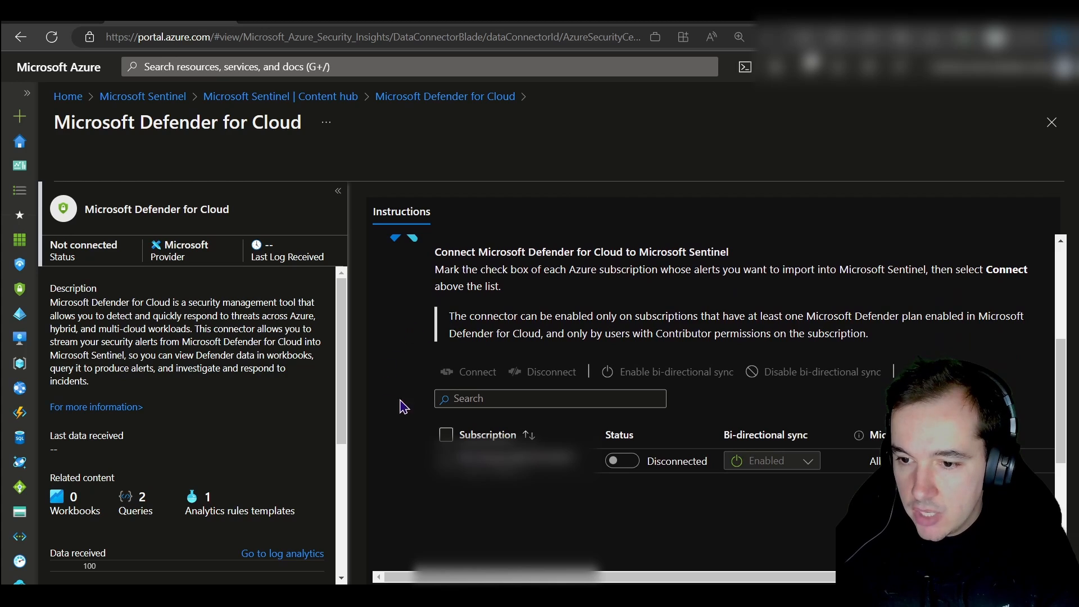
pyautogui.click(627, 466)
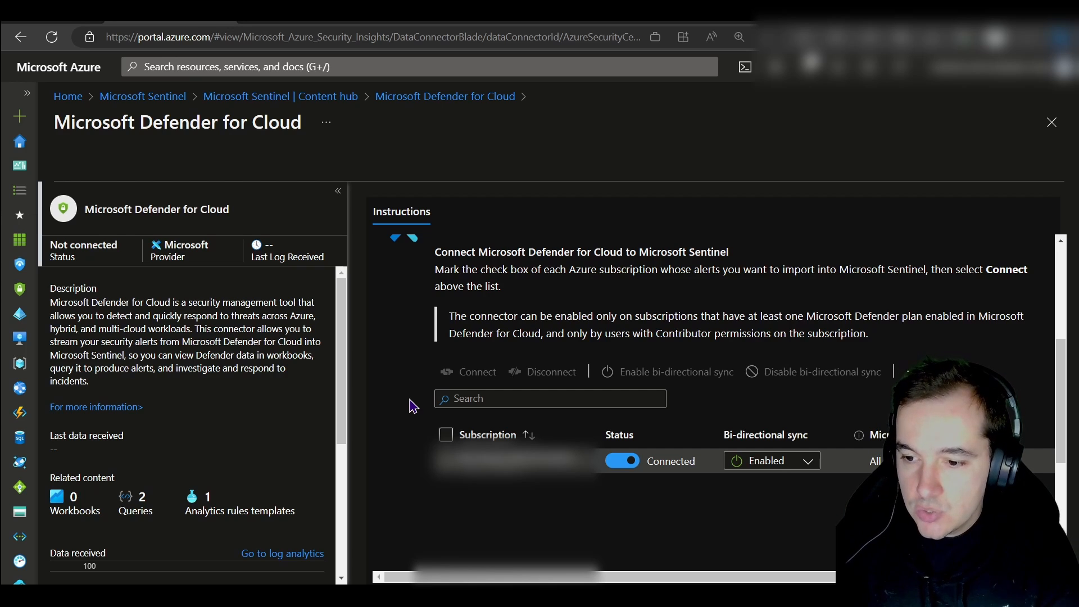
pyautogui.scroll(5, 409, 383)
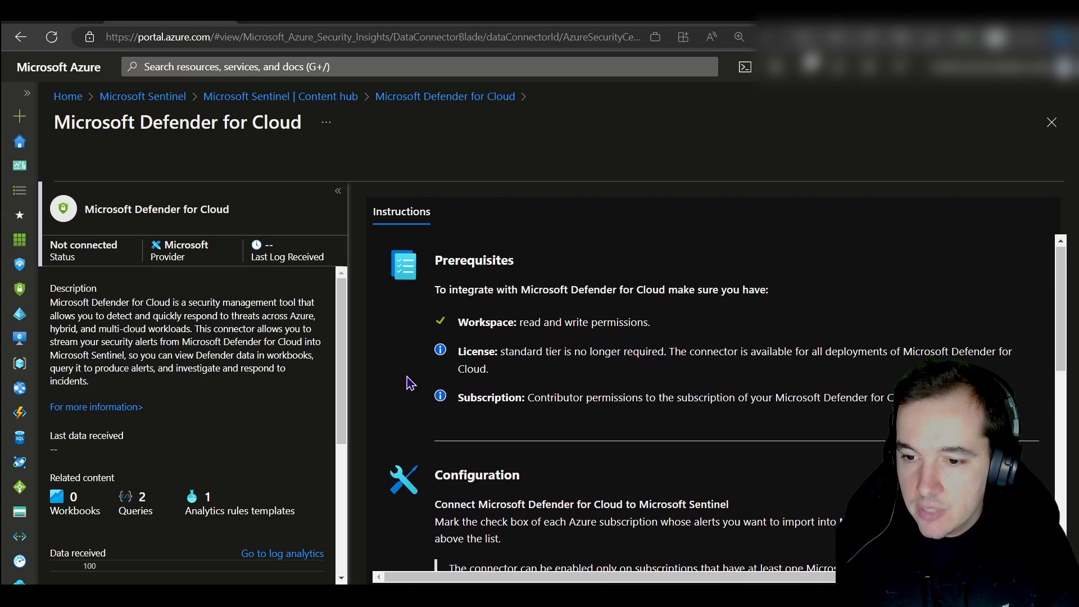
pyautogui.click(1051, 124)
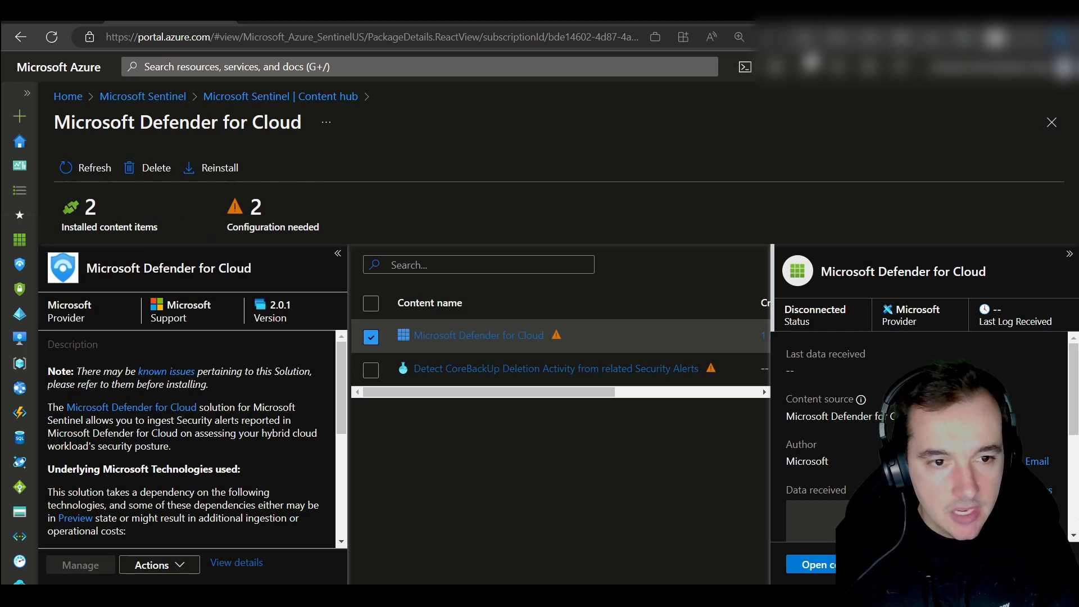
pyautogui.click(1052, 123)
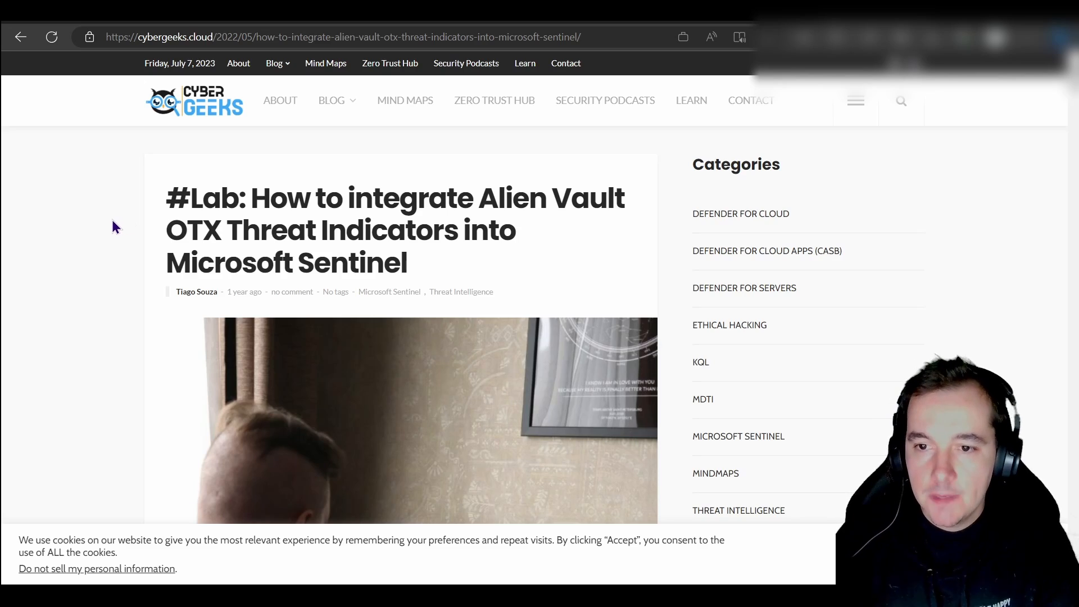
# Review the Cyber Geeks article on integrating Alien Vault OTX threat indicators into Microsoft Sentinel, through app registration and API permissions.
pyautogui.scroll(-20, 112, 227)
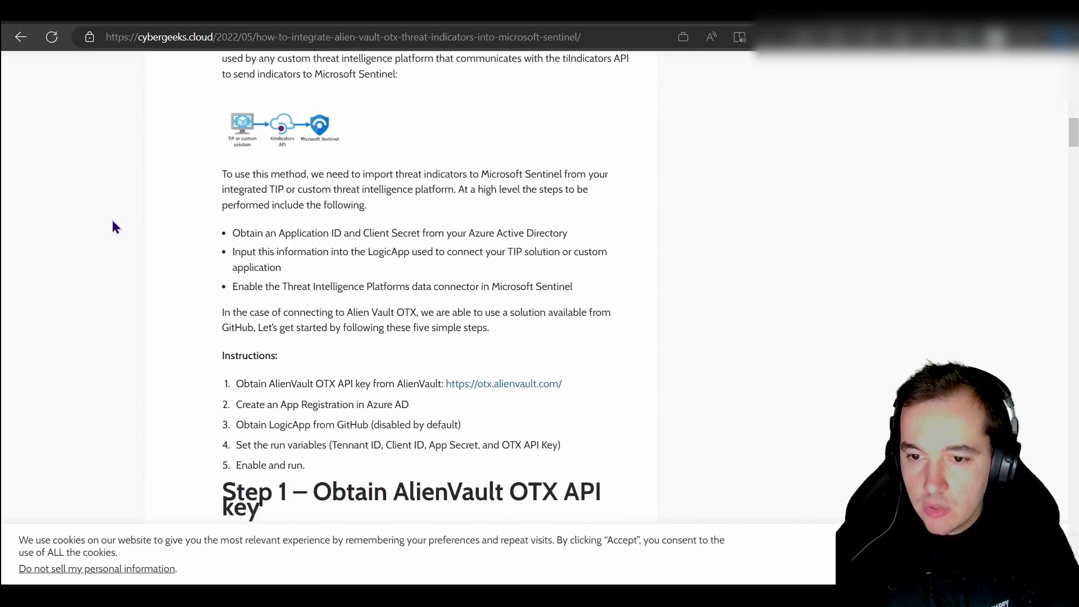
pyautogui.scroll(-20, 113, 227)
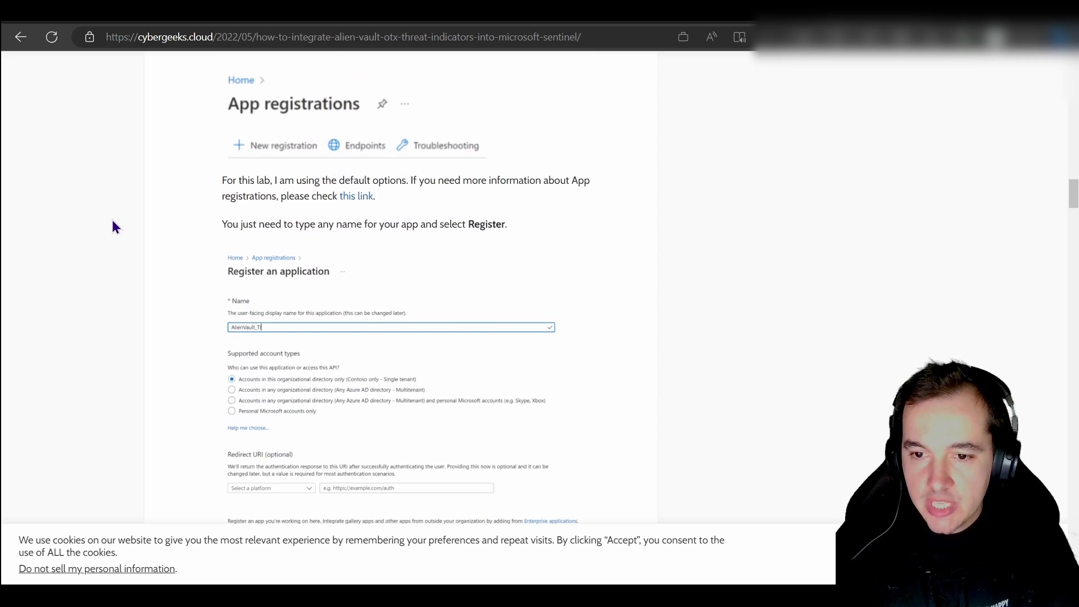
pyautogui.scroll(-10, 112, 226)
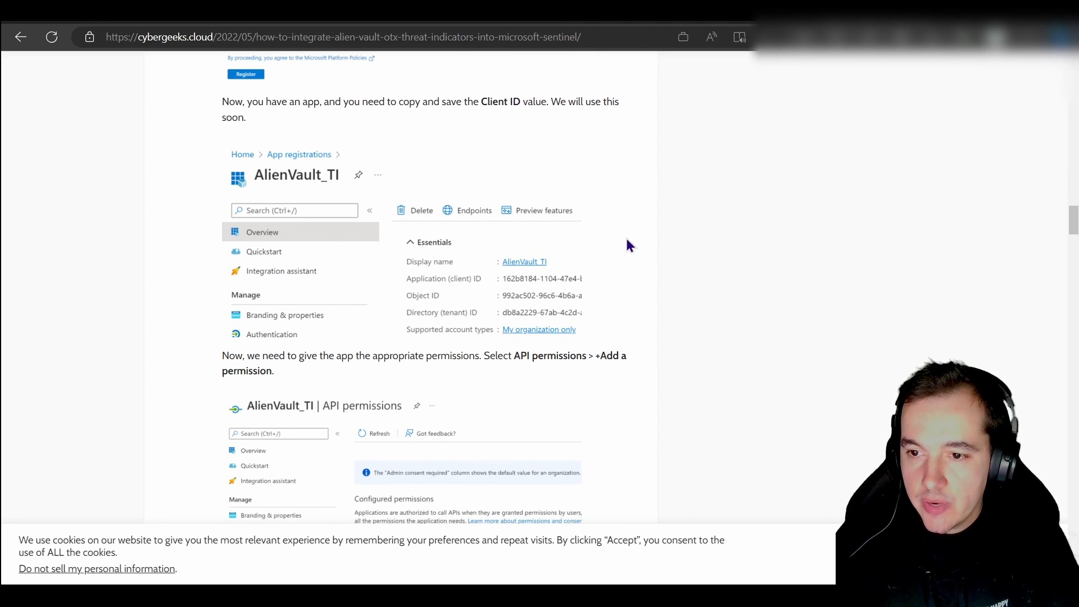
pyautogui.scroll(-3, 626, 240)
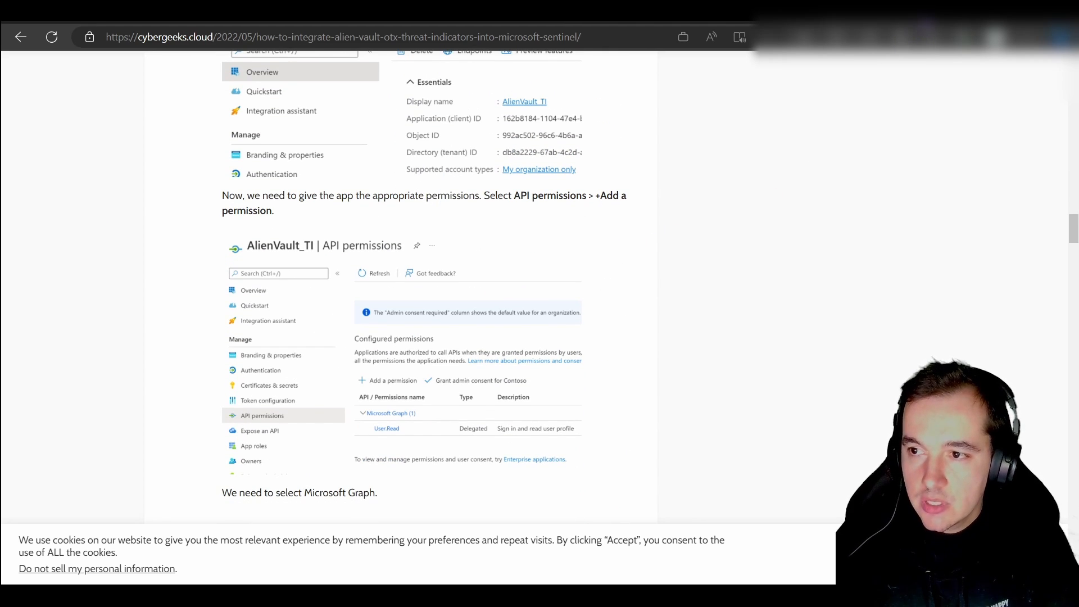